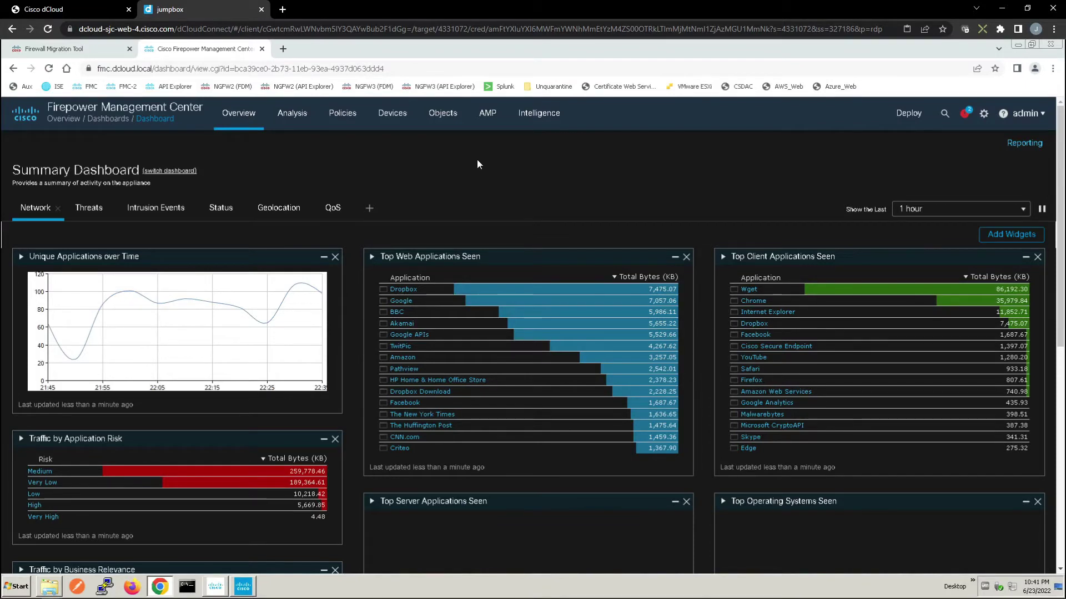
Start a new Network Discovery rule that also discovers users, keeping the action as Discover
click(344, 119)
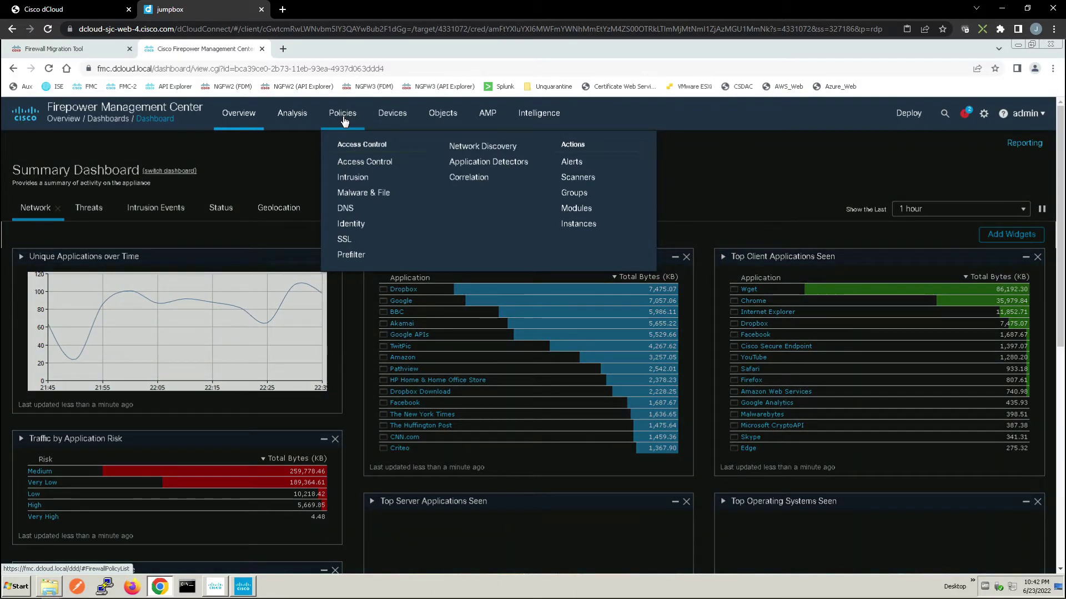
click(465, 147)
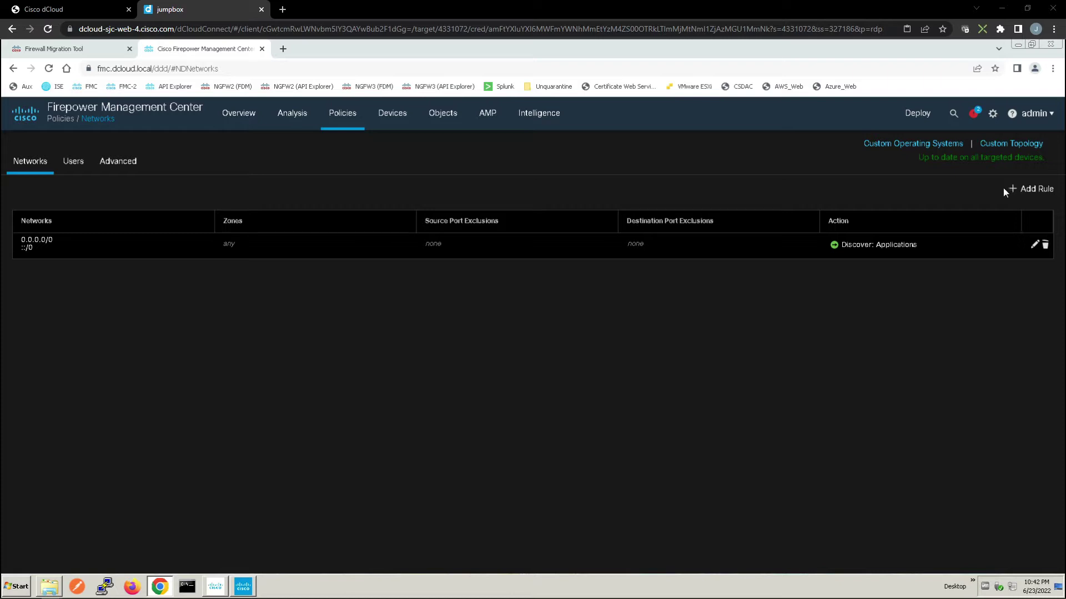
click(1031, 191)
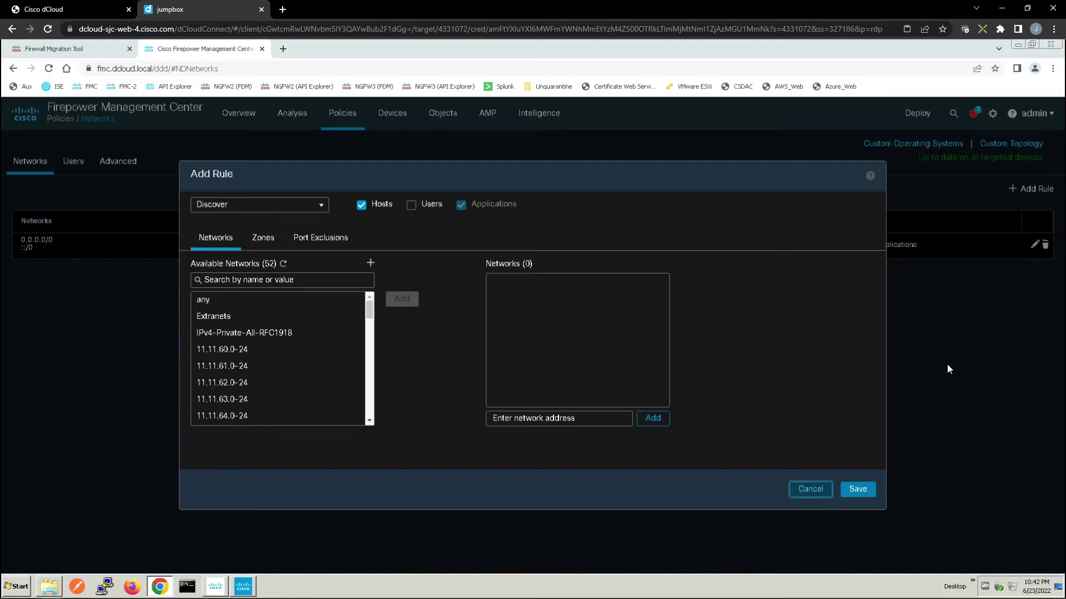
click(413, 205)
click(321, 206)
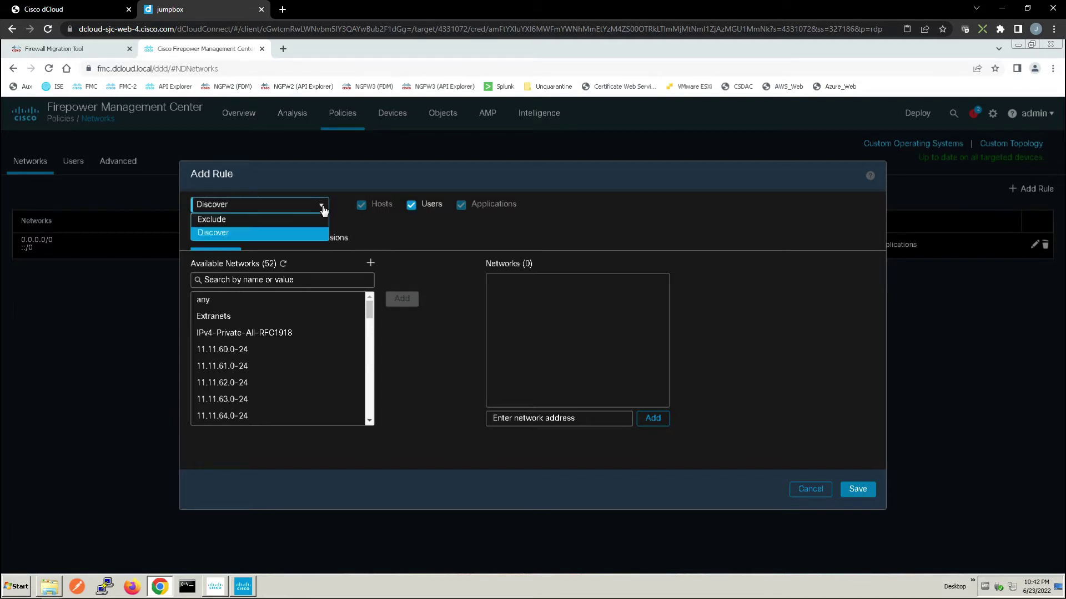
click(323, 208)
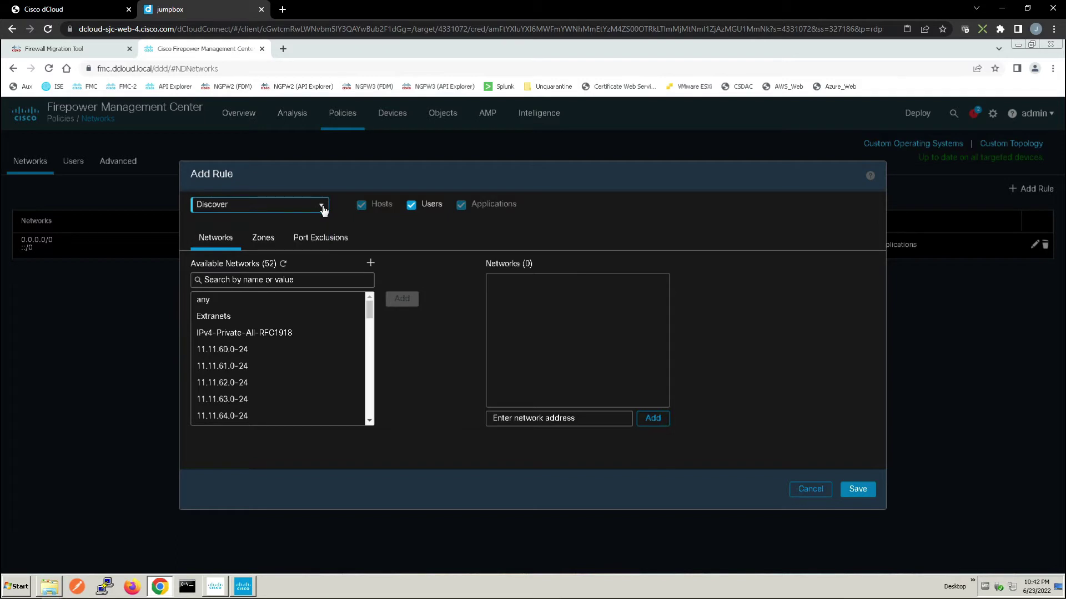
Add Lab_Networks and IPv4-Private-All-RFC1918 to the rule's networks and save the rule
click(297, 280)
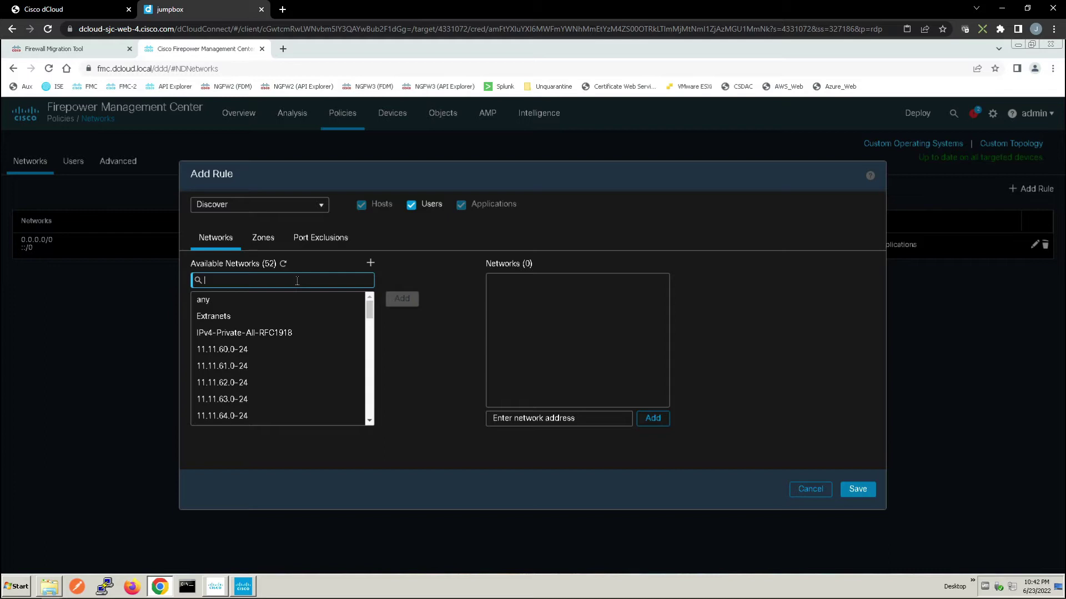
text(lab)
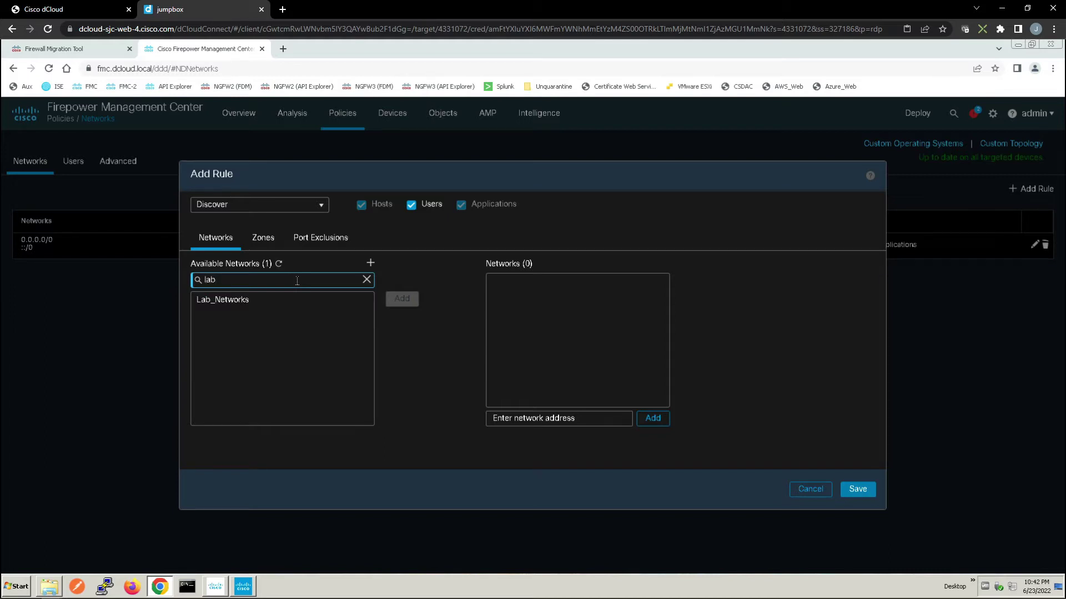
click(276, 302)
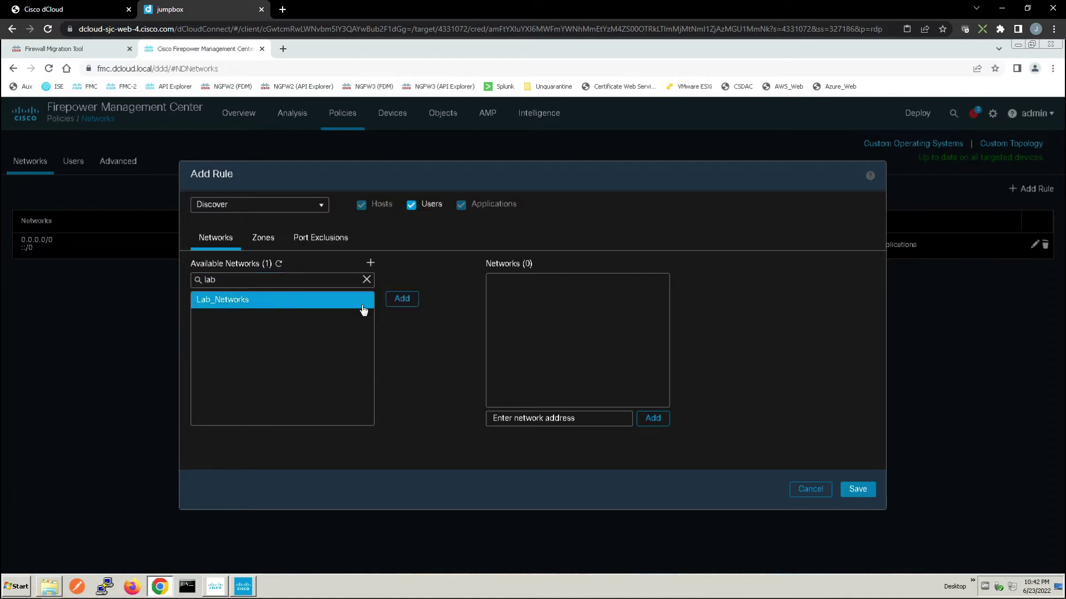
click(395, 301)
click(286, 277)
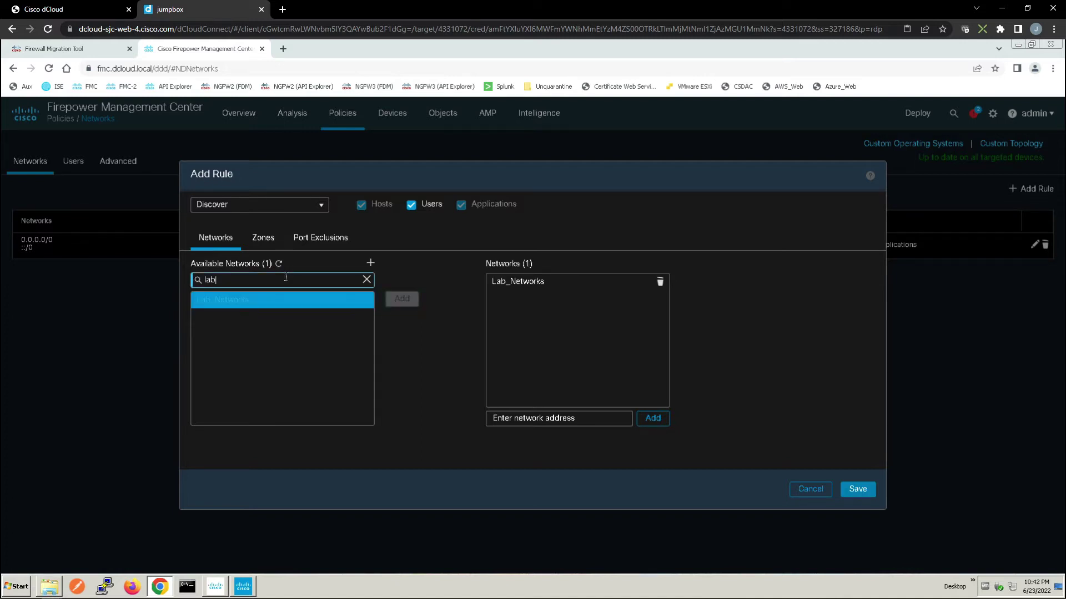
key(BackSpace)
key(BackSpace)
key(BackSpace)
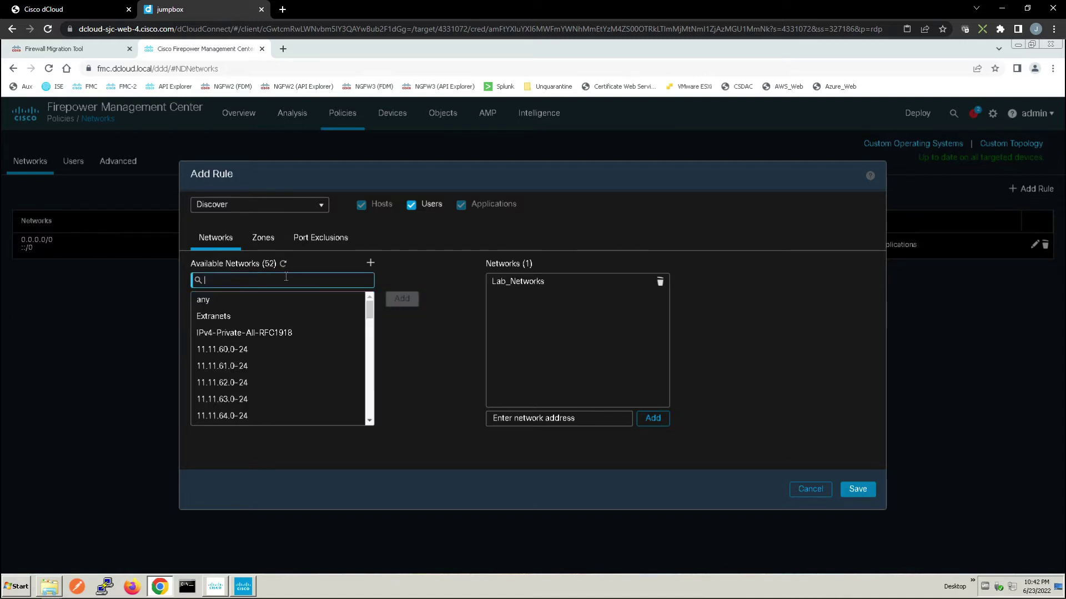
text(RFC)
click(266, 298)
click(409, 299)
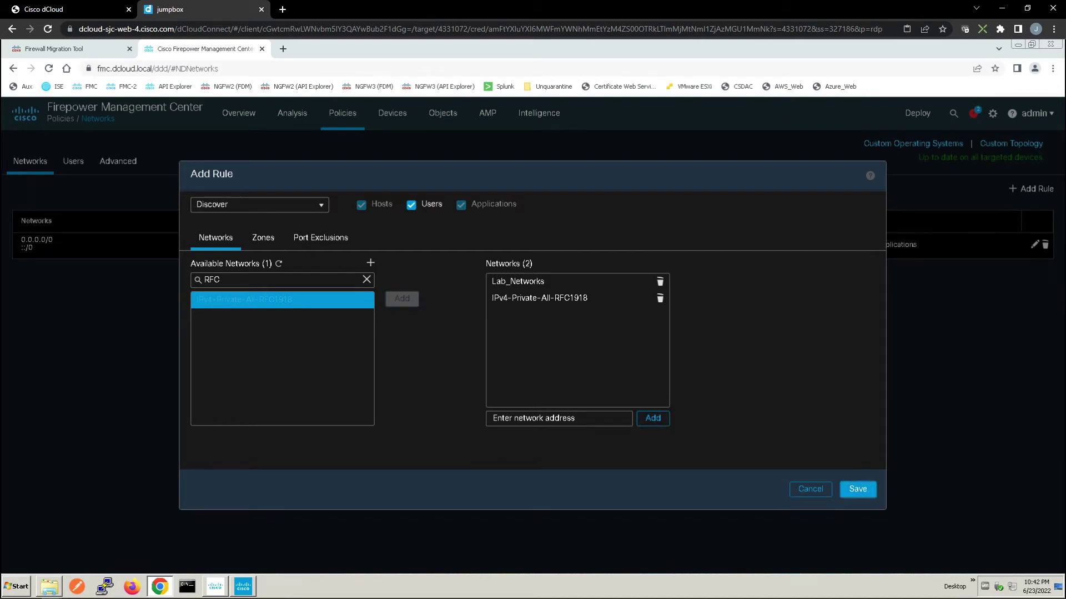
click(857, 489)
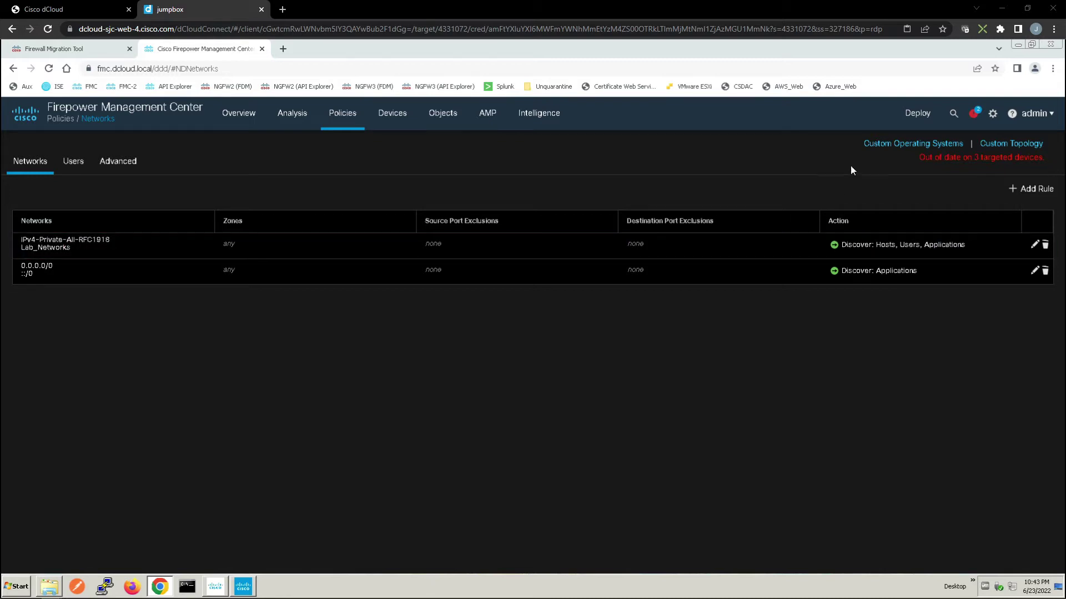
Deploy the pending changes to NGFWTG, NGFWBR1 and NGFW1 and wait until each shows Completed
click(921, 147)
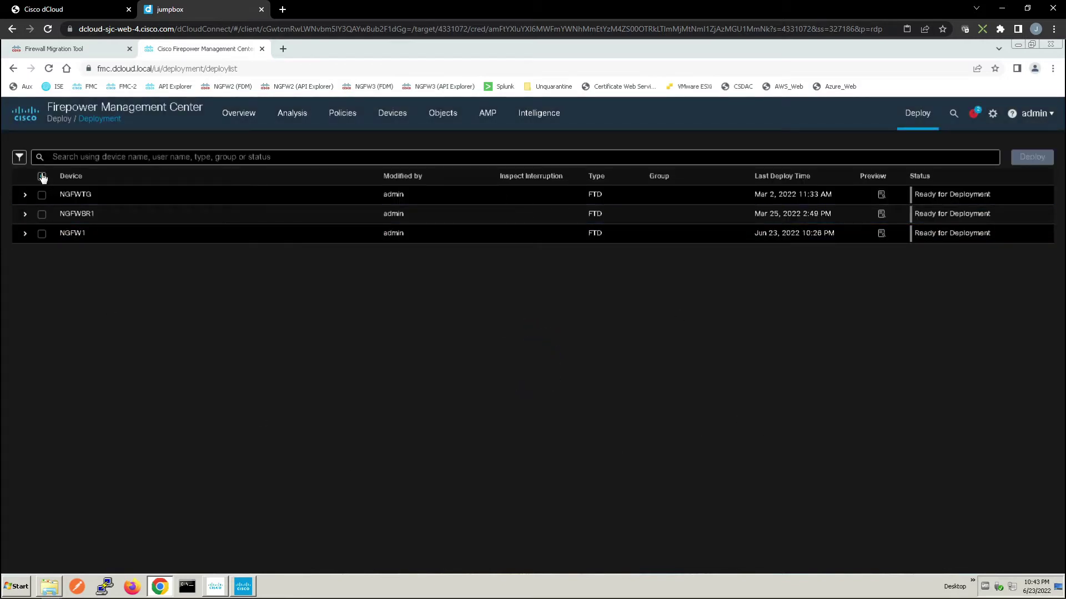
click(42, 176)
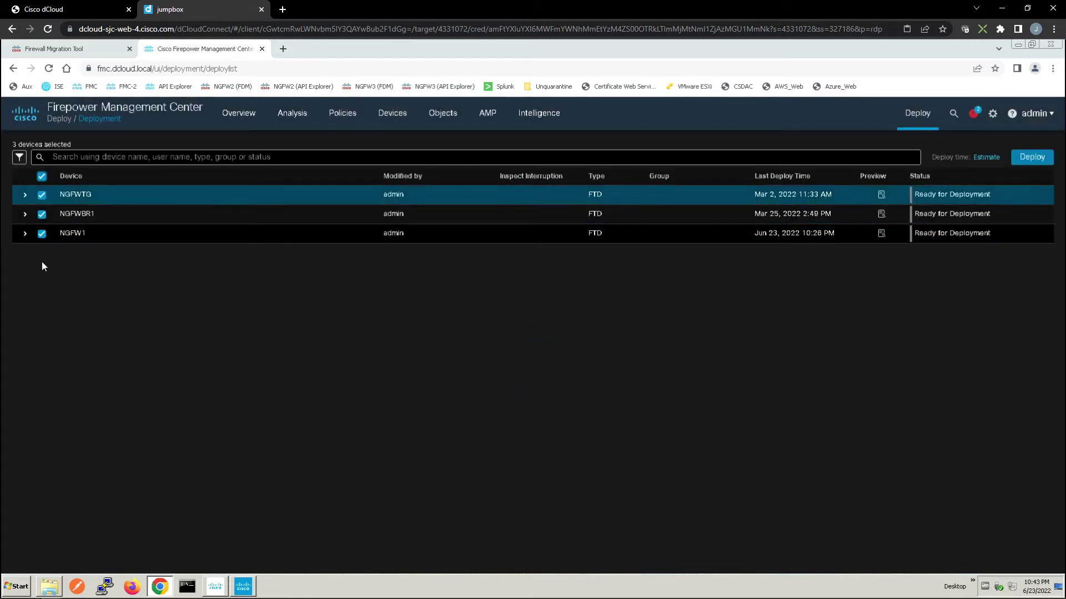
click(1032, 159)
click(655, 411)
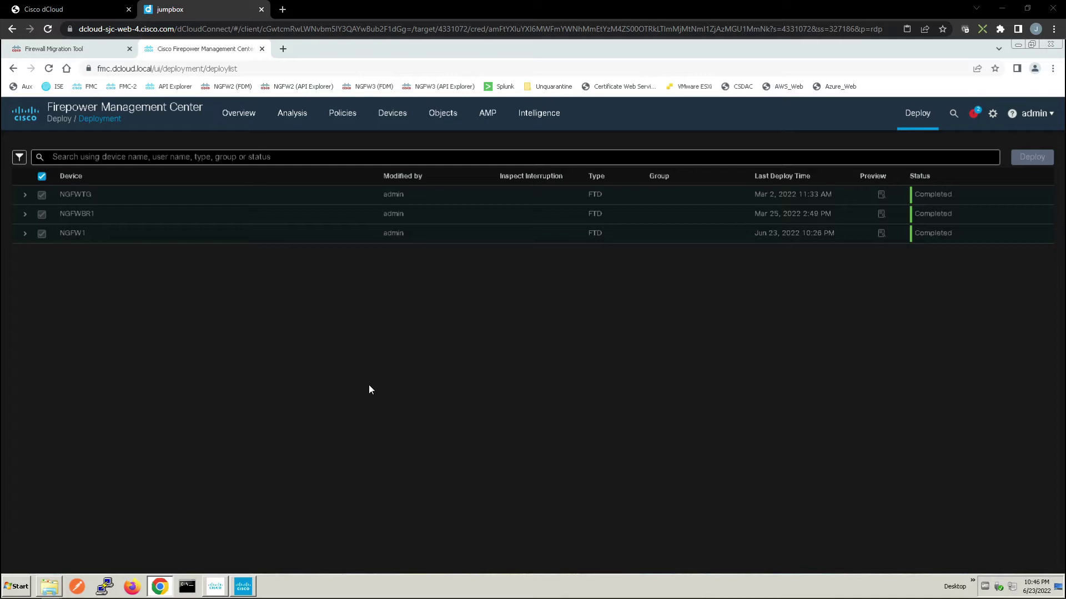
mouse_move(300, 115)
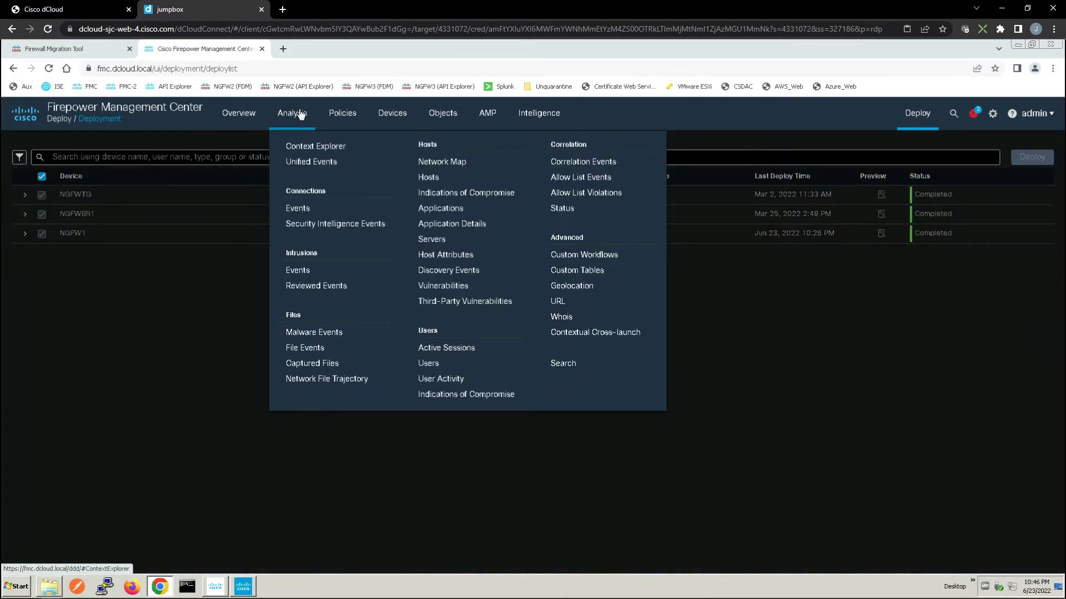
View the Hosts summary, then the Discovery Events table listing New Host, New OS and New Client events
click(428, 177)
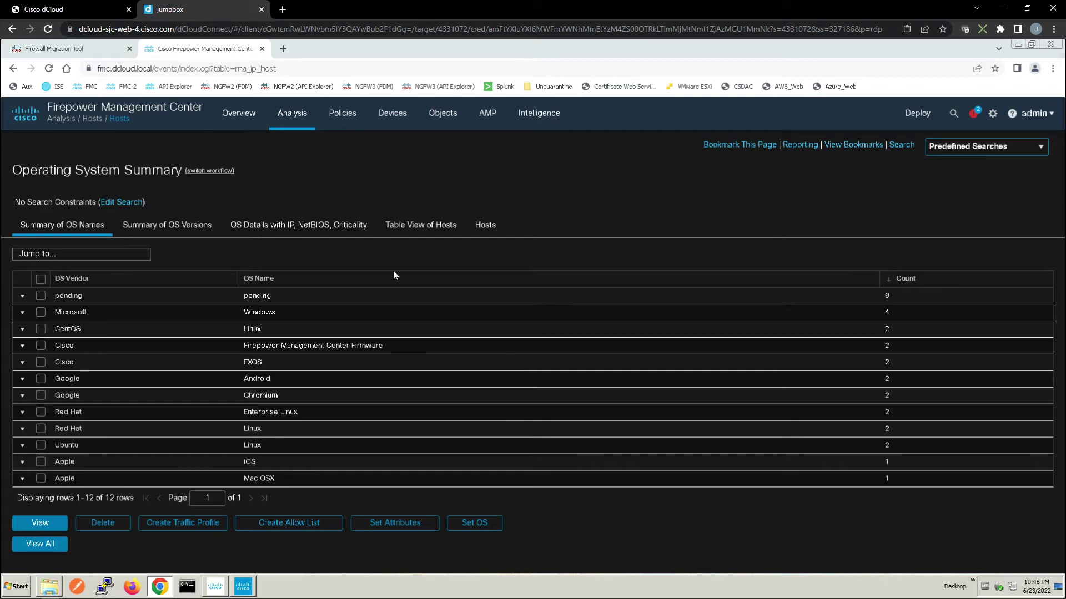
click(295, 118)
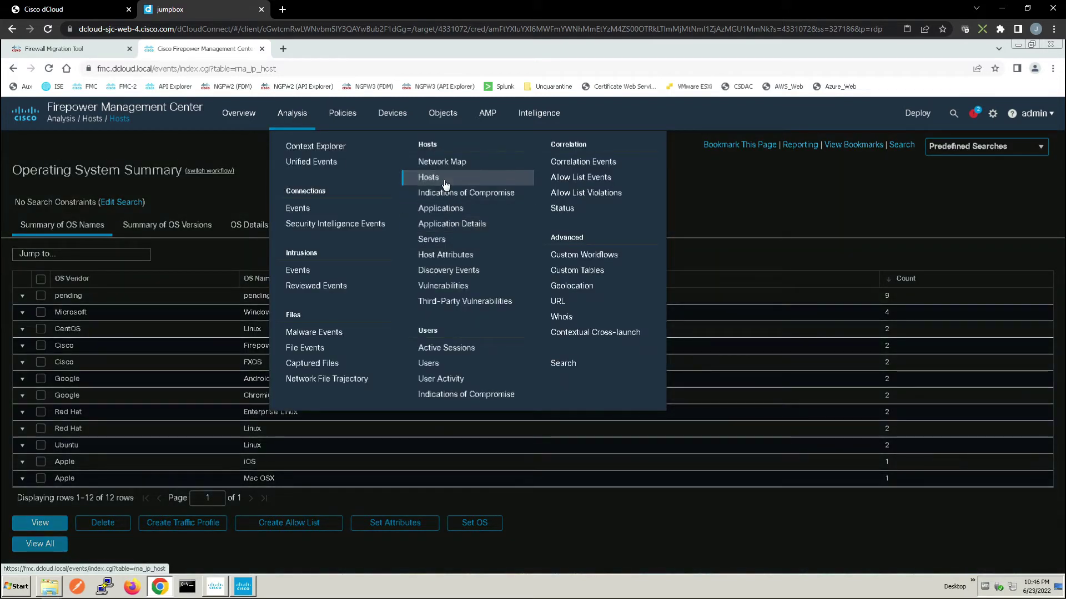
click(446, 270)
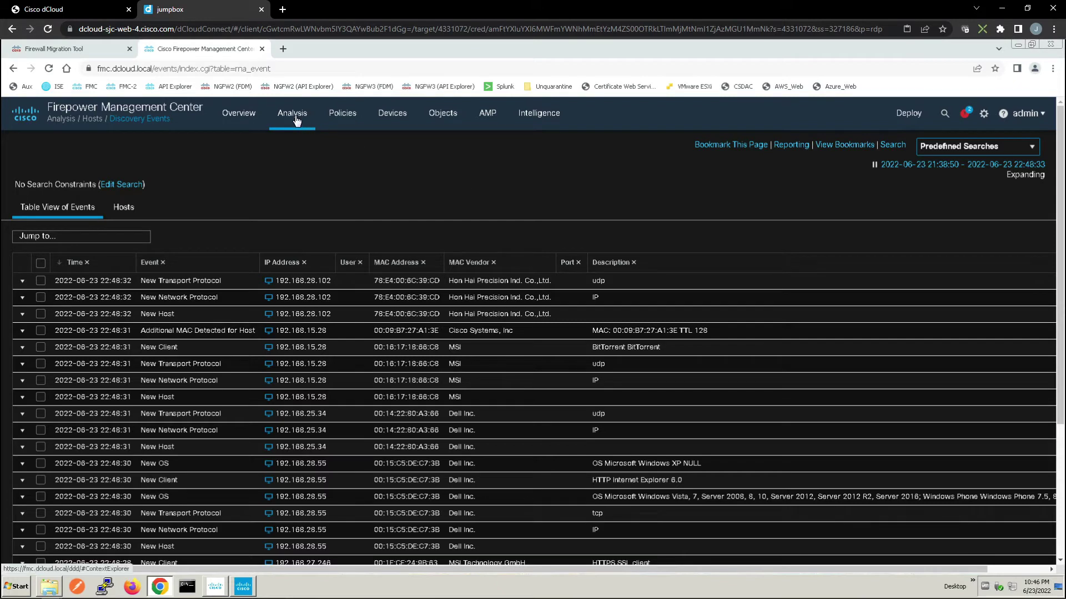
In the Network Map, expand the 192.168.2 subnet and review host 192.168.2.202's profile
mouse_move(298, 114)
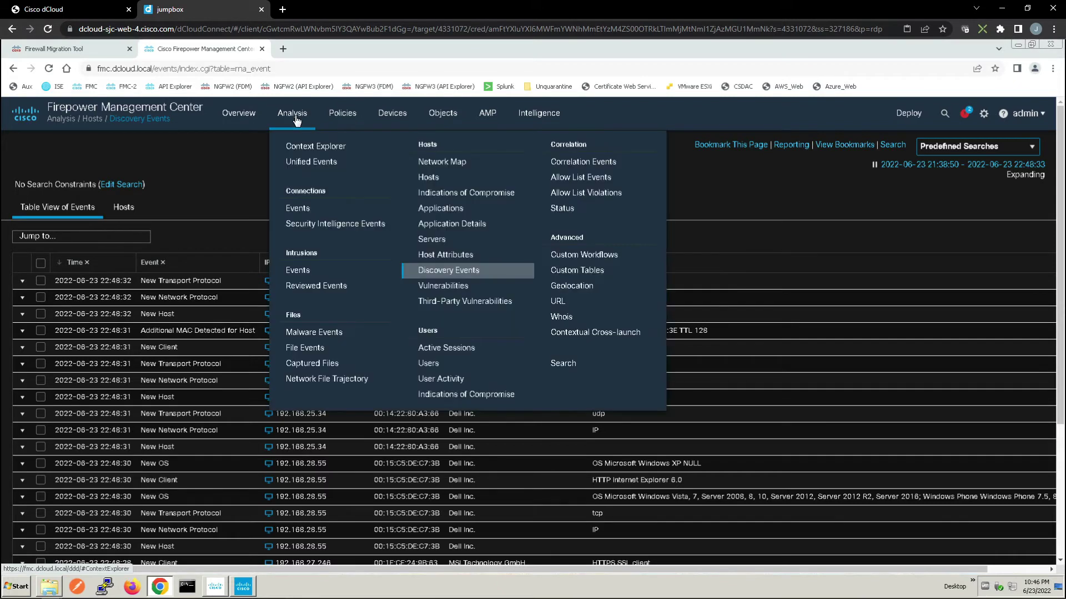
click(426, 162)
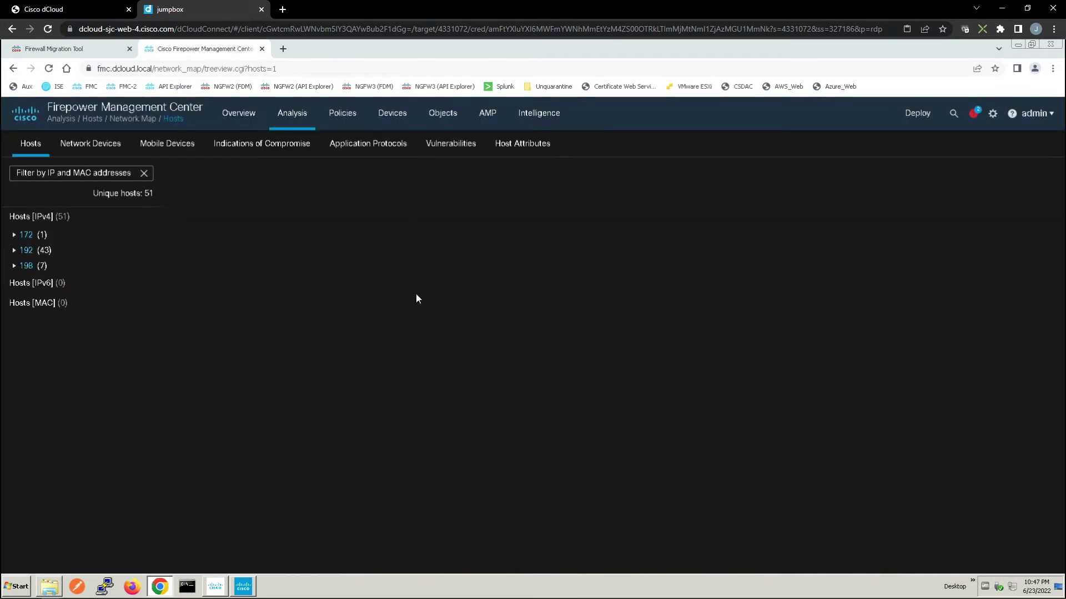
click(14, 251)
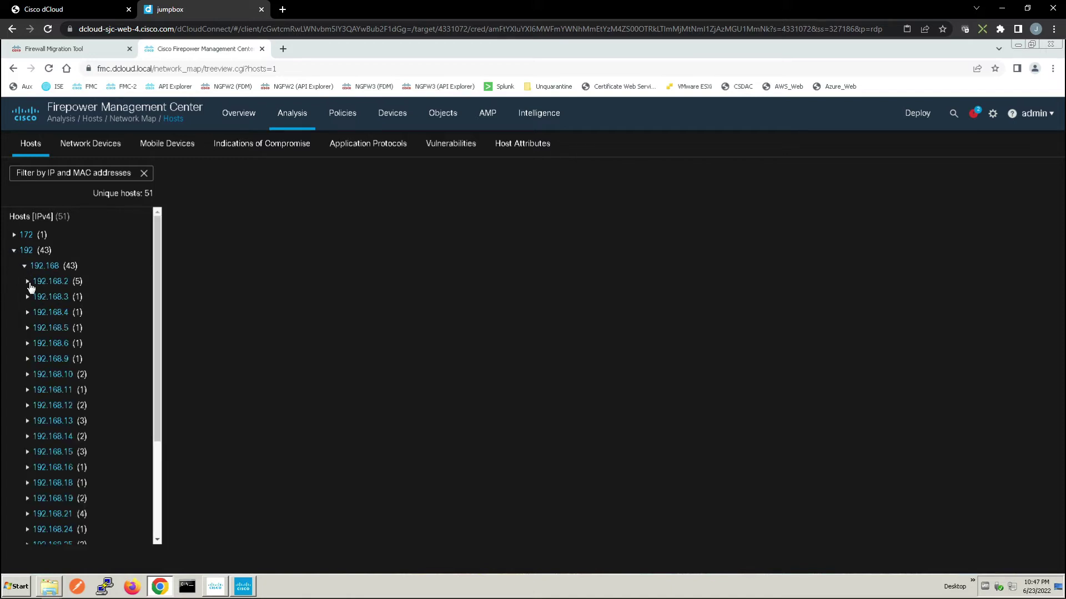
click(28, 282)
click(76, 303)
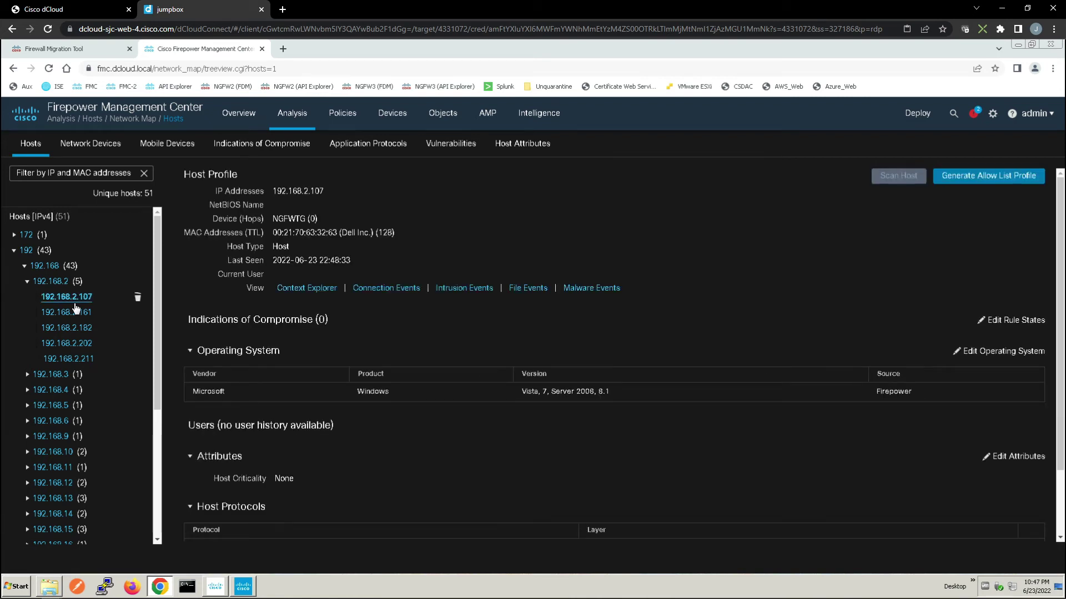
click(69, 344)
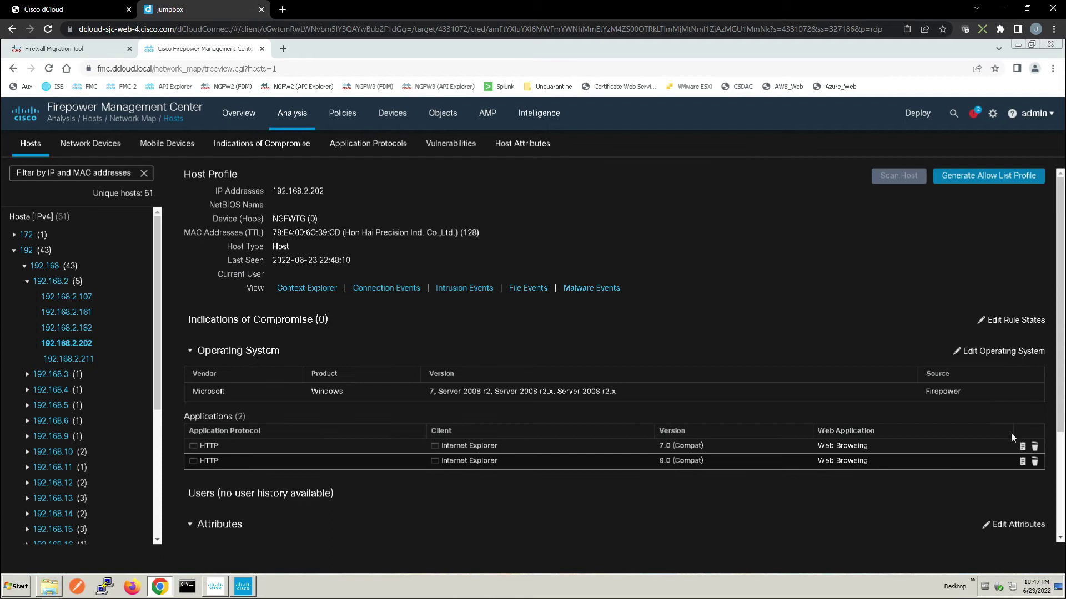
scroll(1059, 405, down, 1)
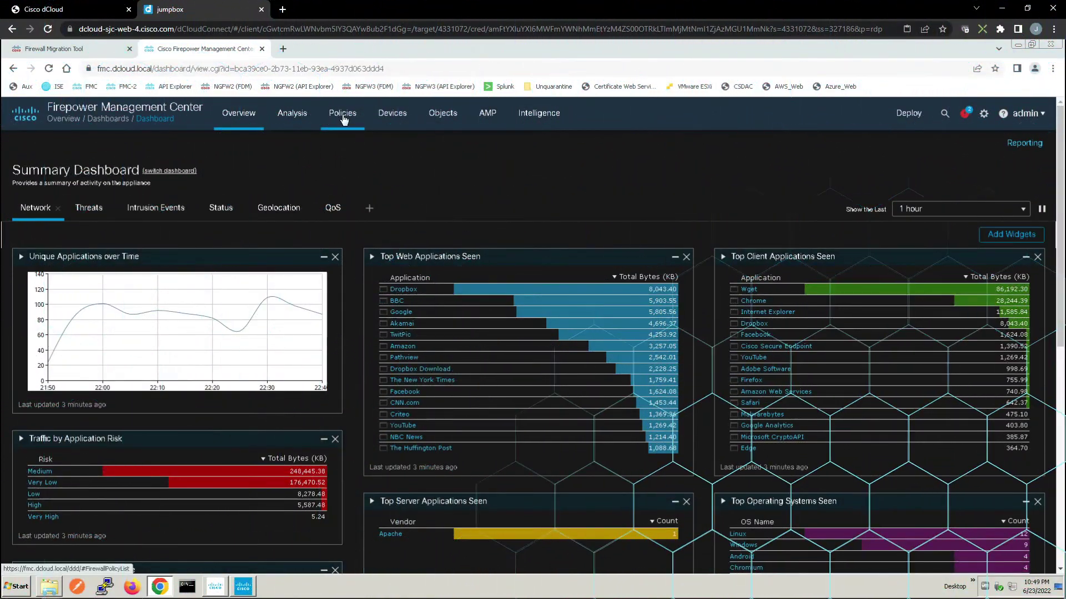
Go to the Intrusion policies list and bring up the Demo Intrusion Policy's Snort 3 rule groups
click(343, 114)
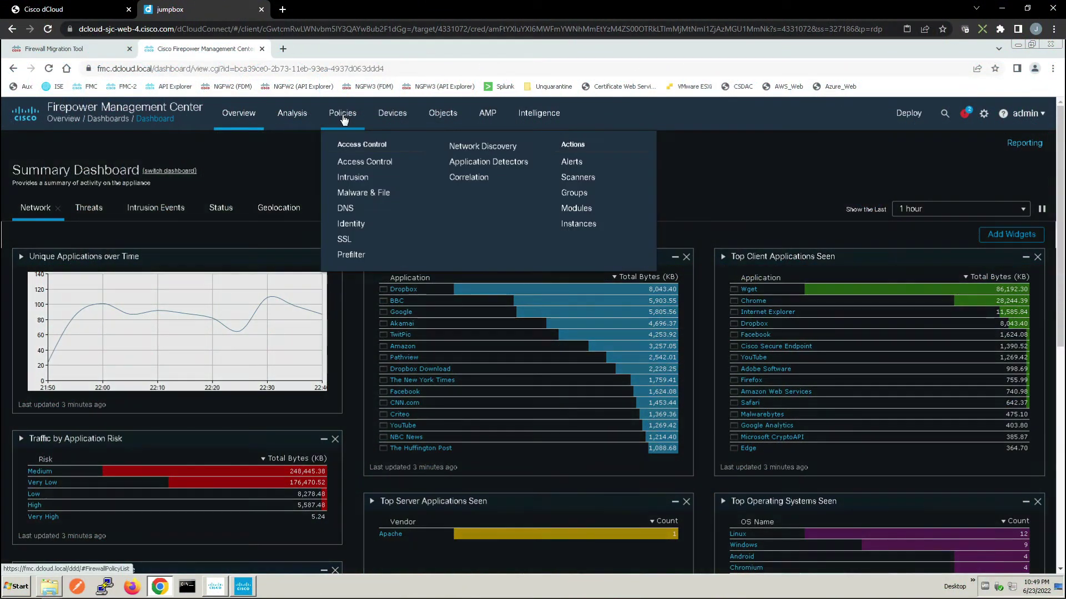
click(344, 179)
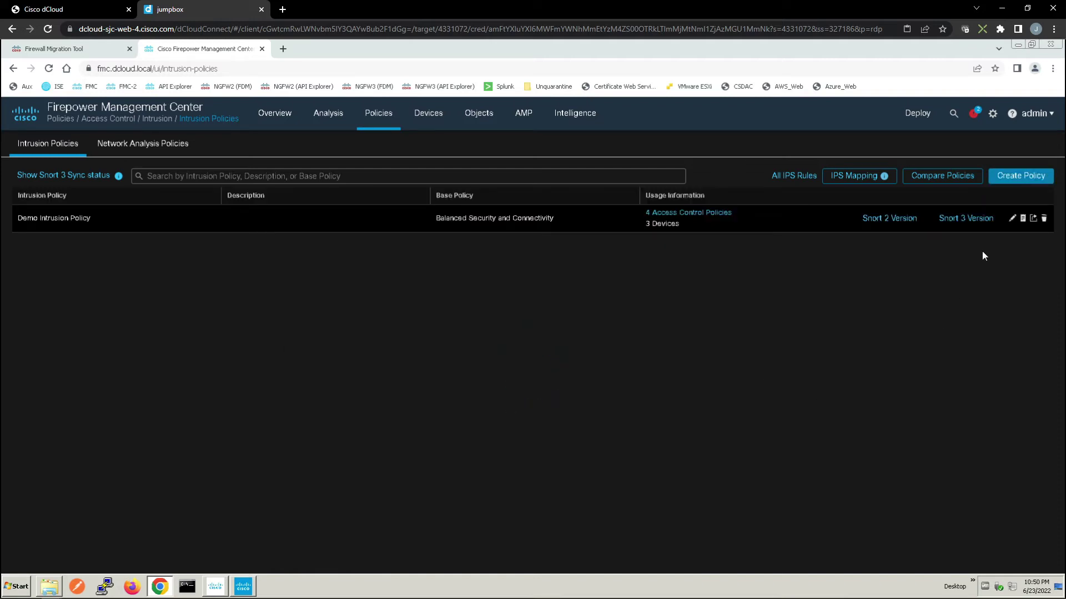
click(965, 218)
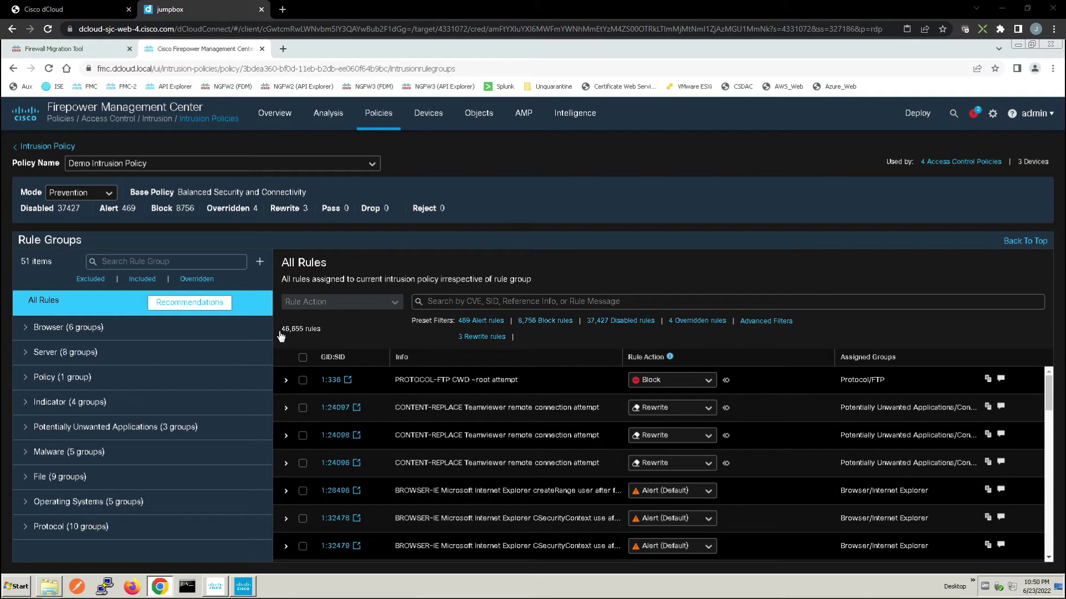
Start Firepower rule recommendations and settle the security level on Security Over Connectivity
click(173, 310)
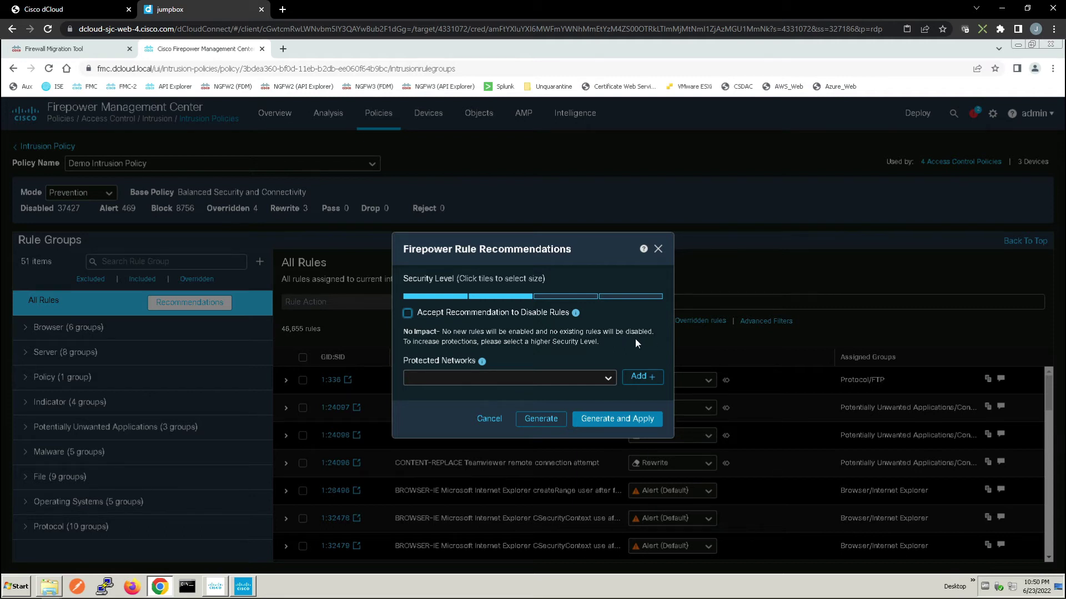
click(577, 297)
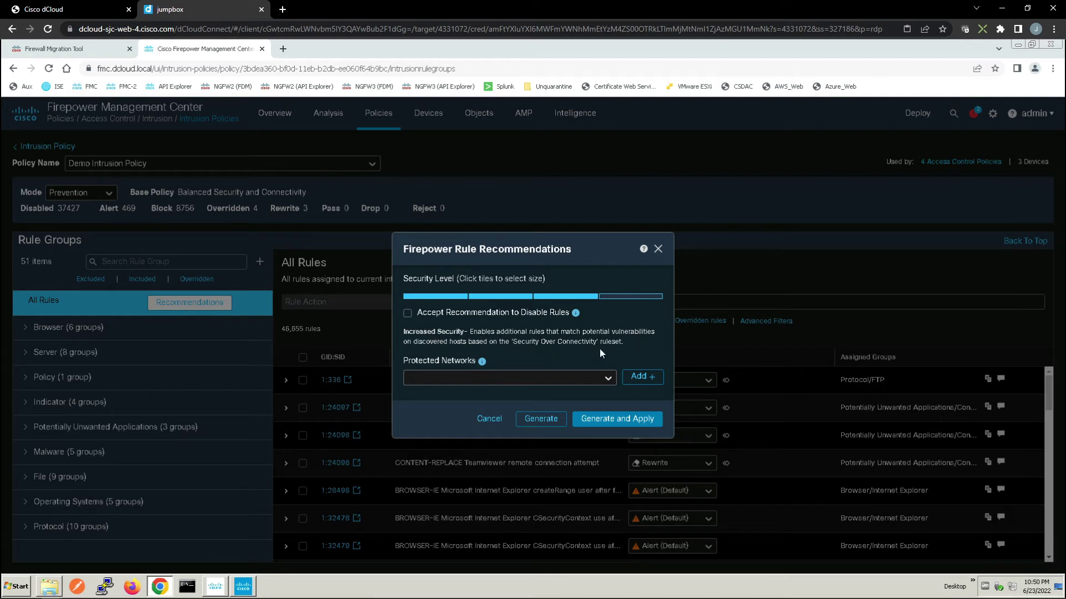
click(639, 296)
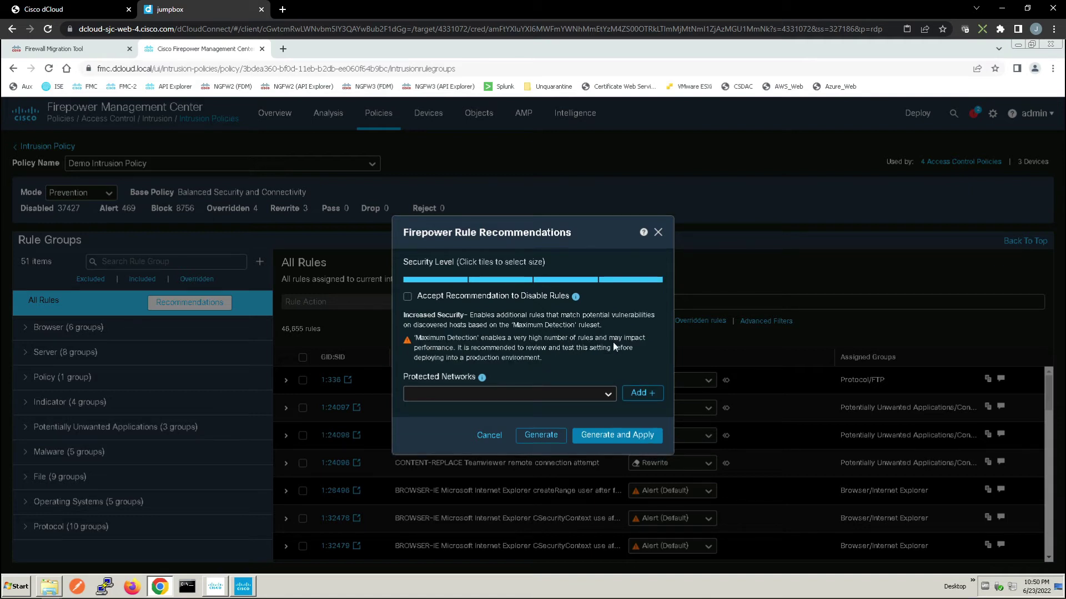
click(567, 280)
mouse_move(481, 363)
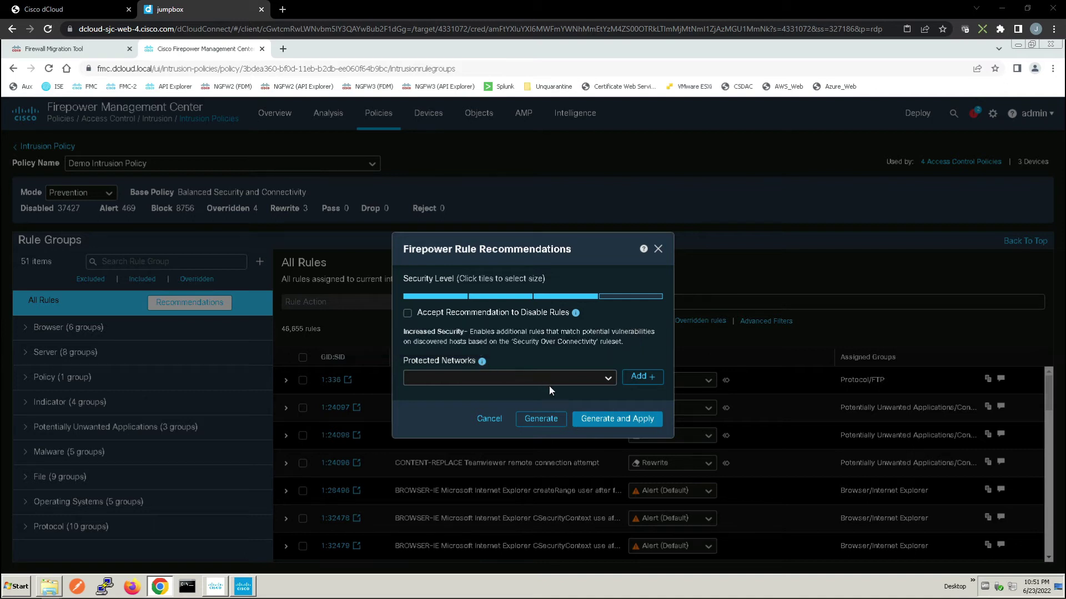
Generate and apply the recommendations (13,478 rule settings for 2 networks), then edit their settings
click(614, 418)
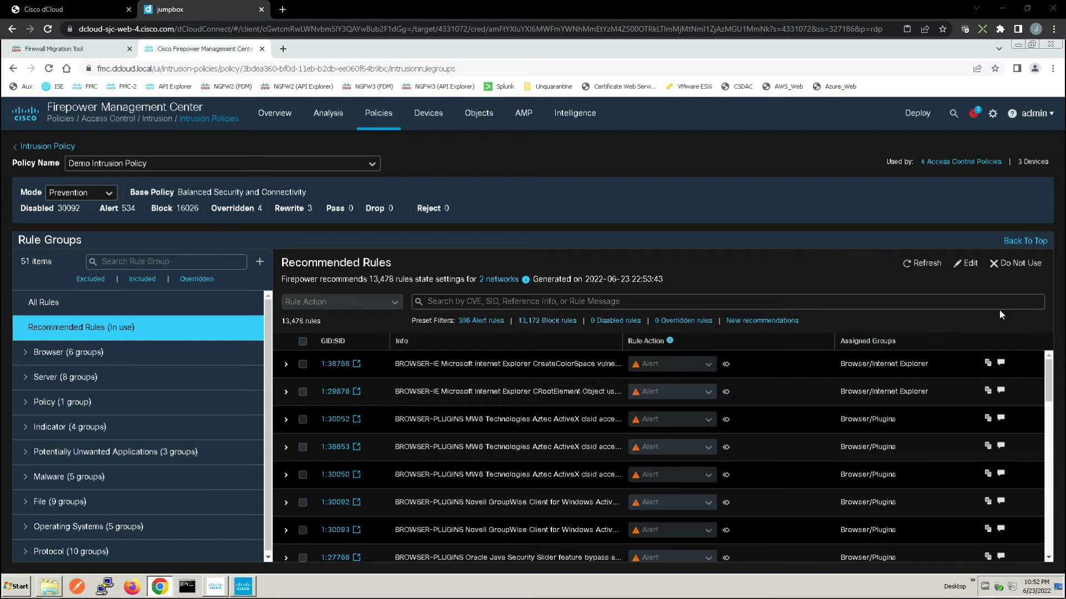
click(965, 263)
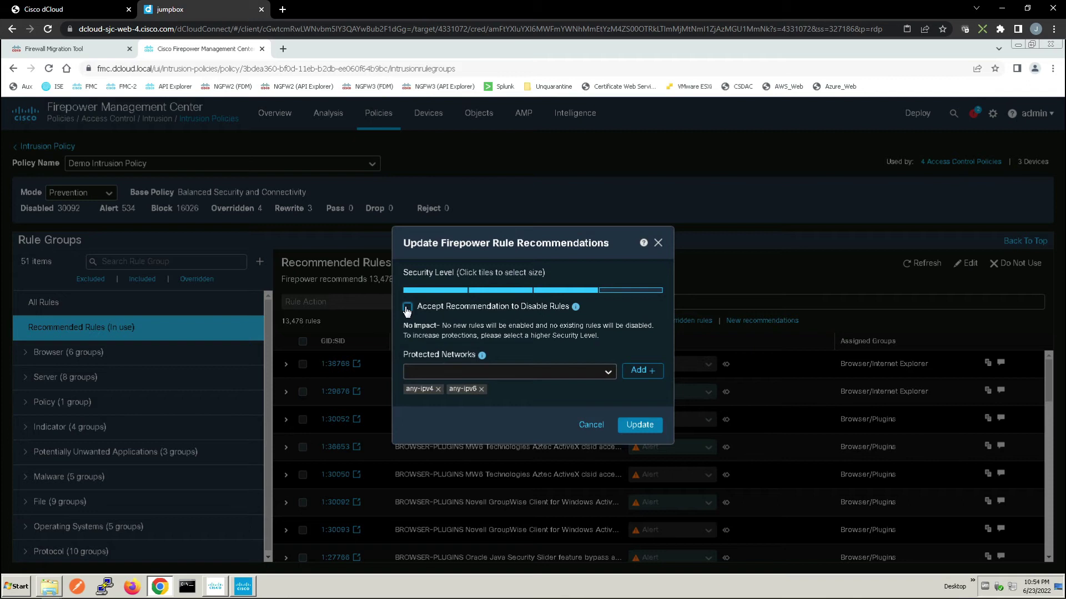
Tick Accept Recommendation to Disable Rules for higher efficiency
click(408, 306)
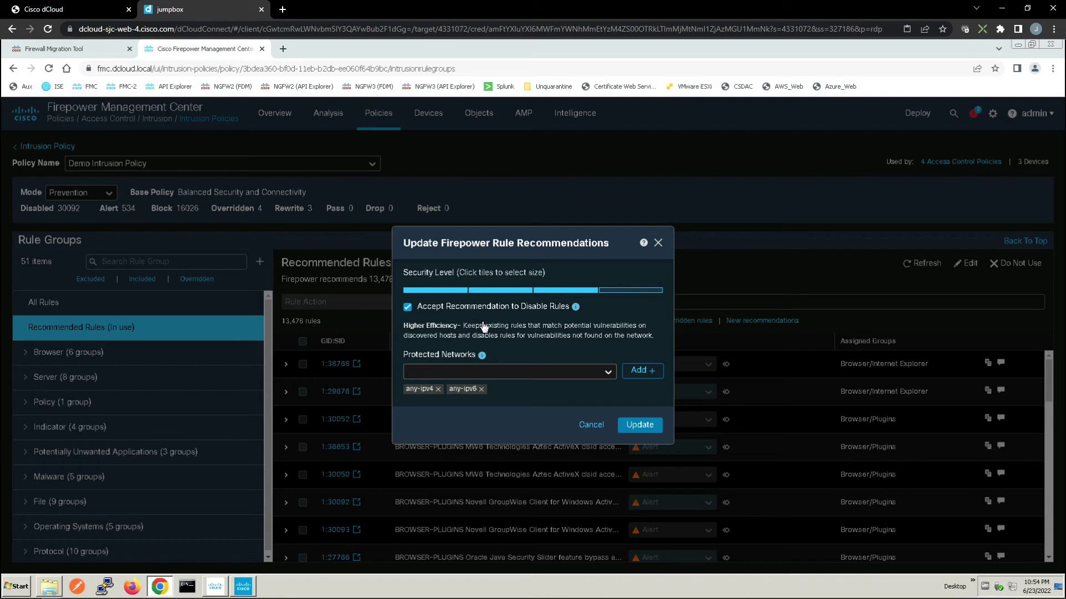
Update the recommendations, filter to the 3,085 disabled rules, and return to Intrusion Policies
click(641, 426)
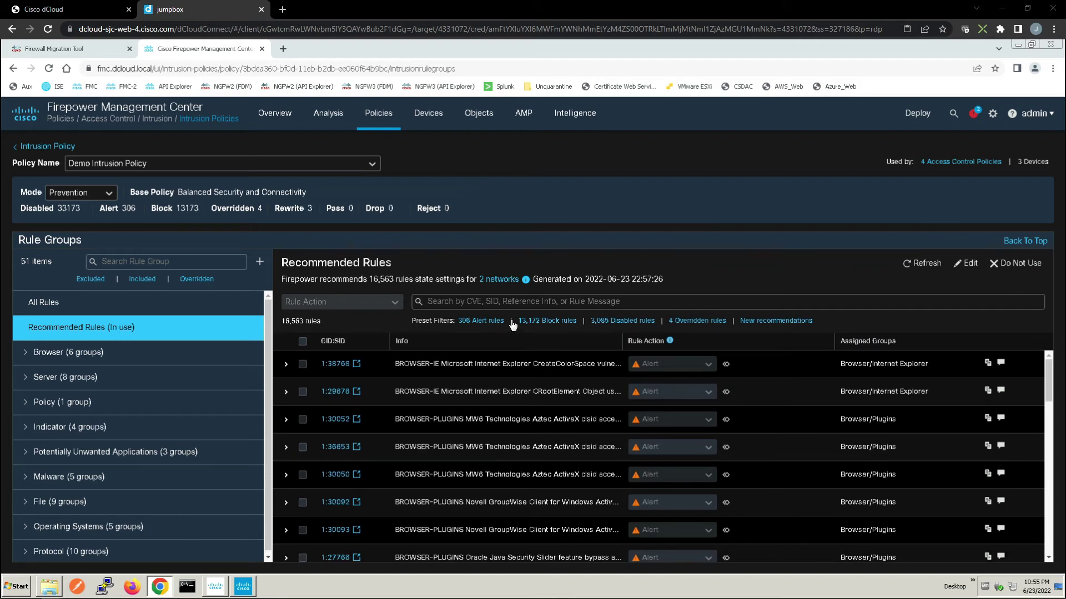
click(624, 324)
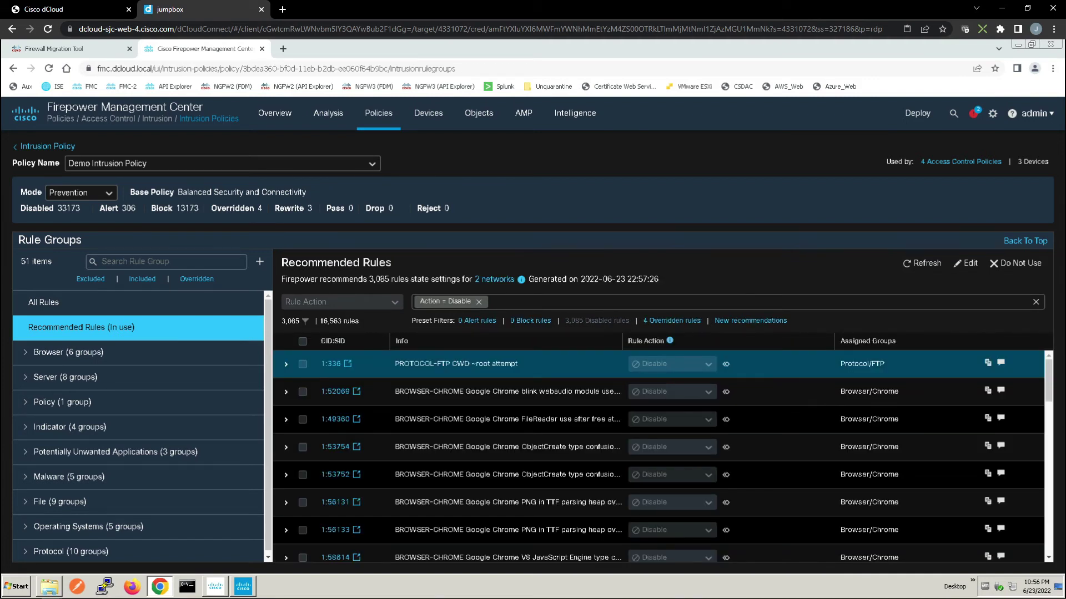
click(31, 151)
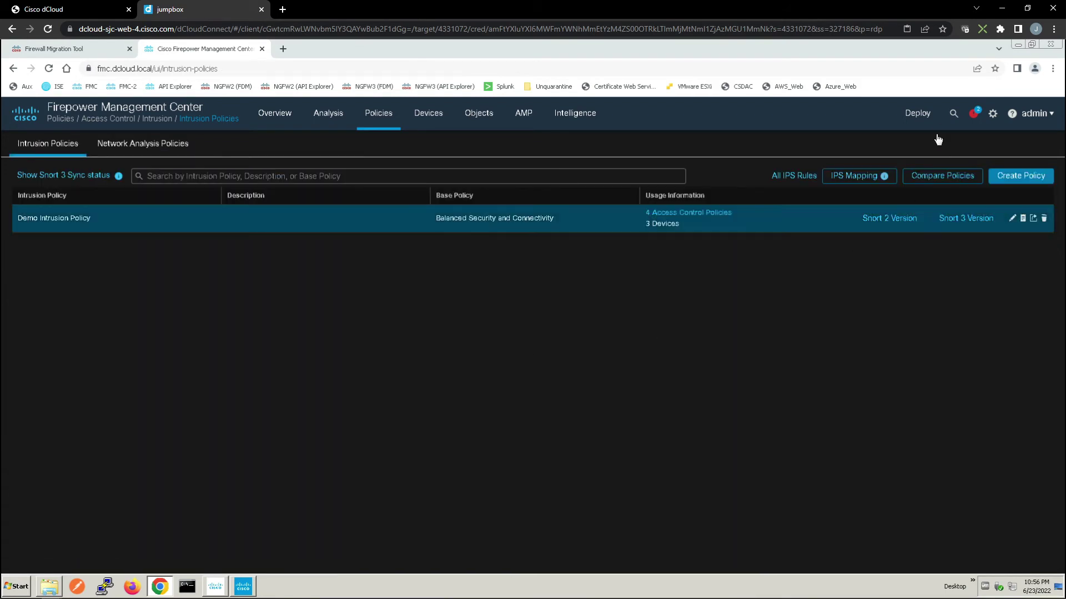
Deploy the pending changes to NGFW1, NGFWBR1 and NGFWTG
mouse_move(918, 119)
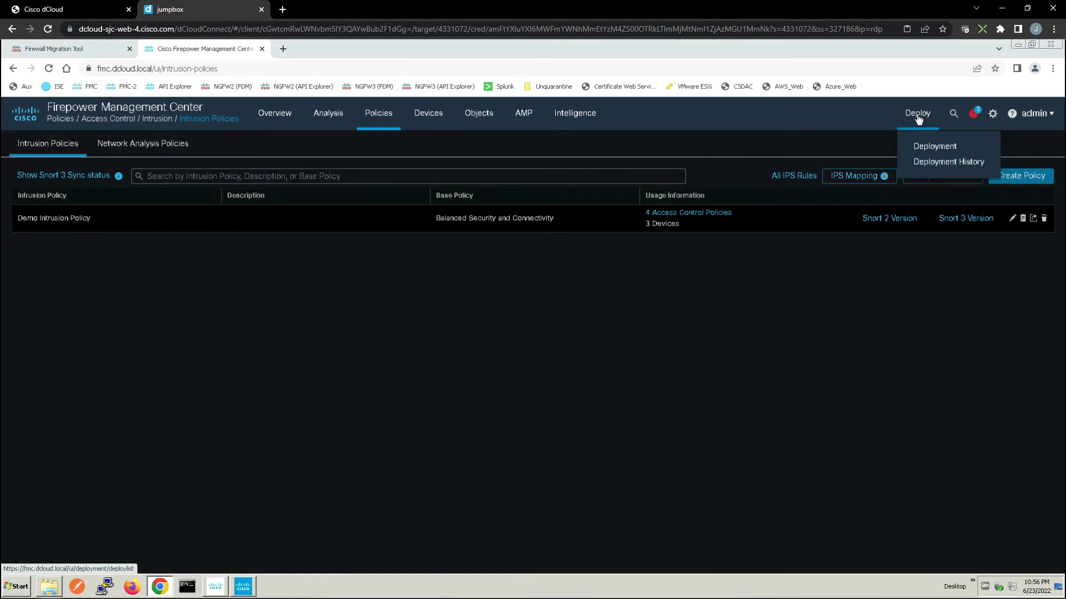
click(939, 147)
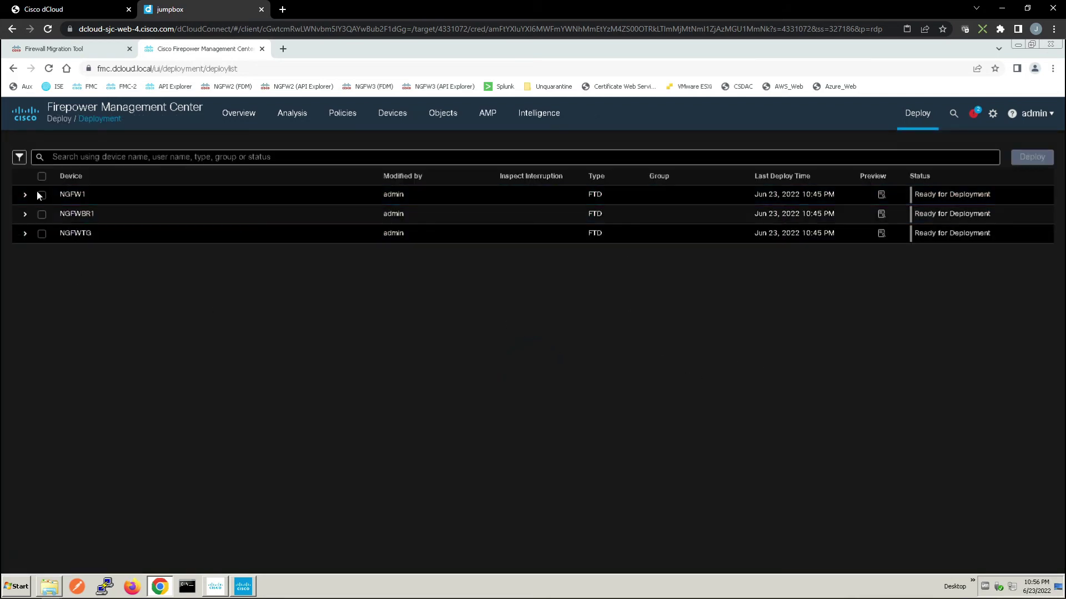
click(41, 176)
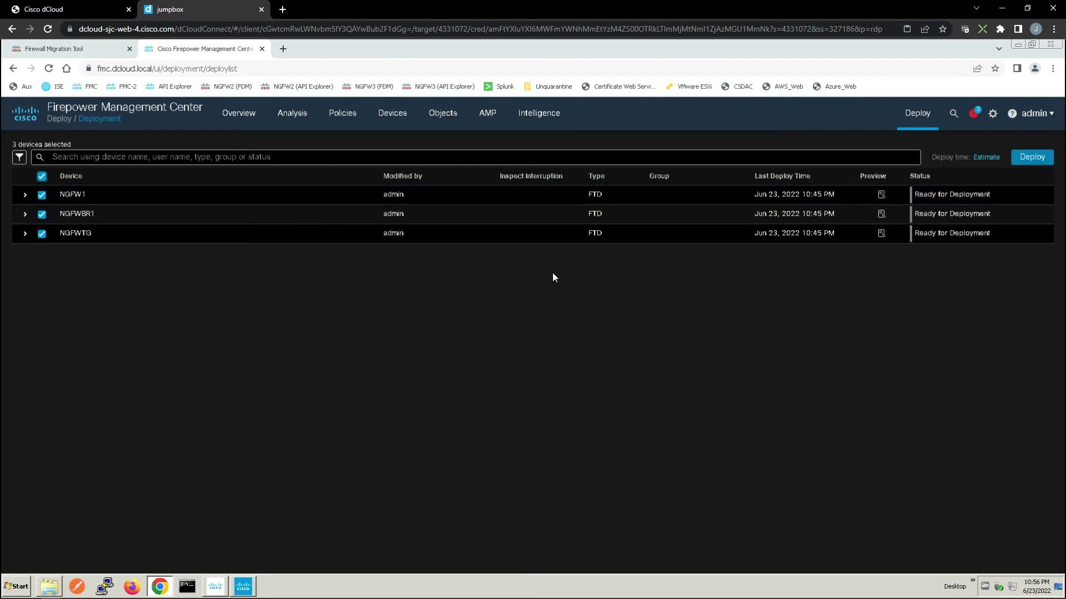
click(1032, 161)
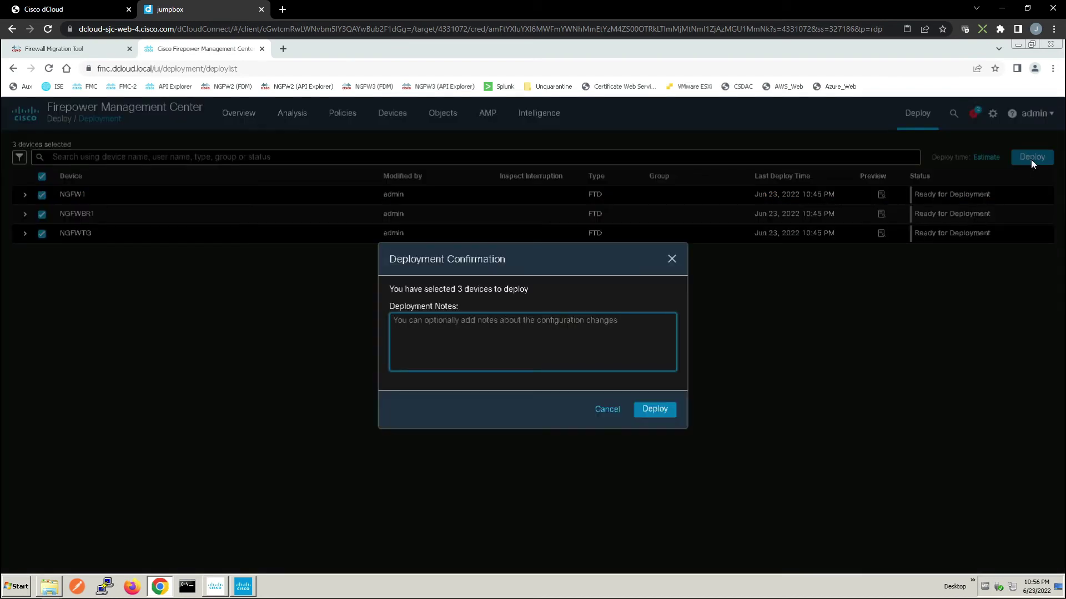
click(655, 411)
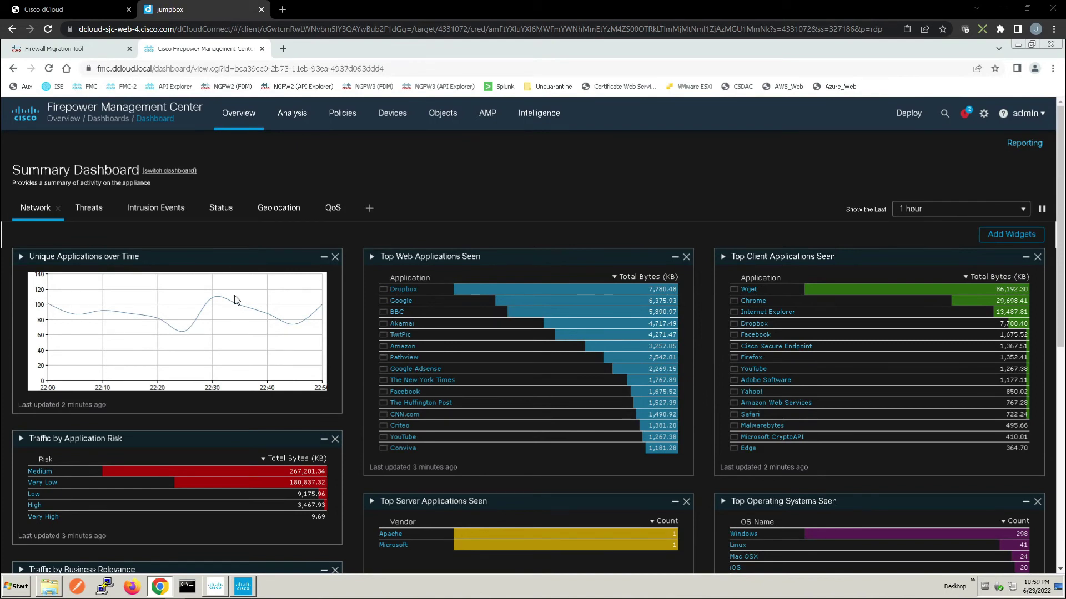
From the task scheduler, start a new task with job type Firepower Recommended Rules
click(983, 114)
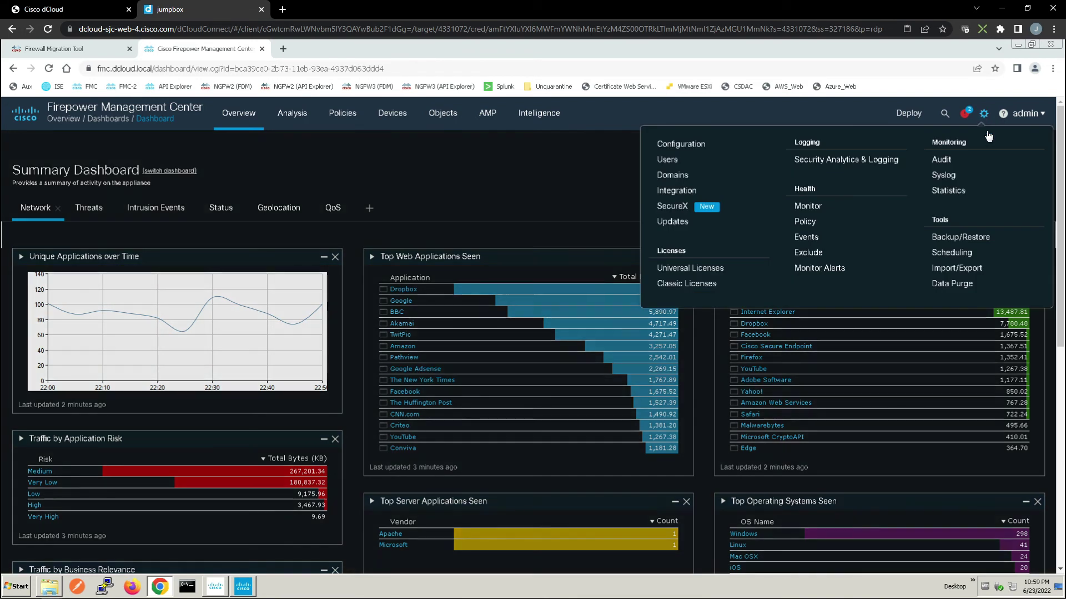
click(960, 251)
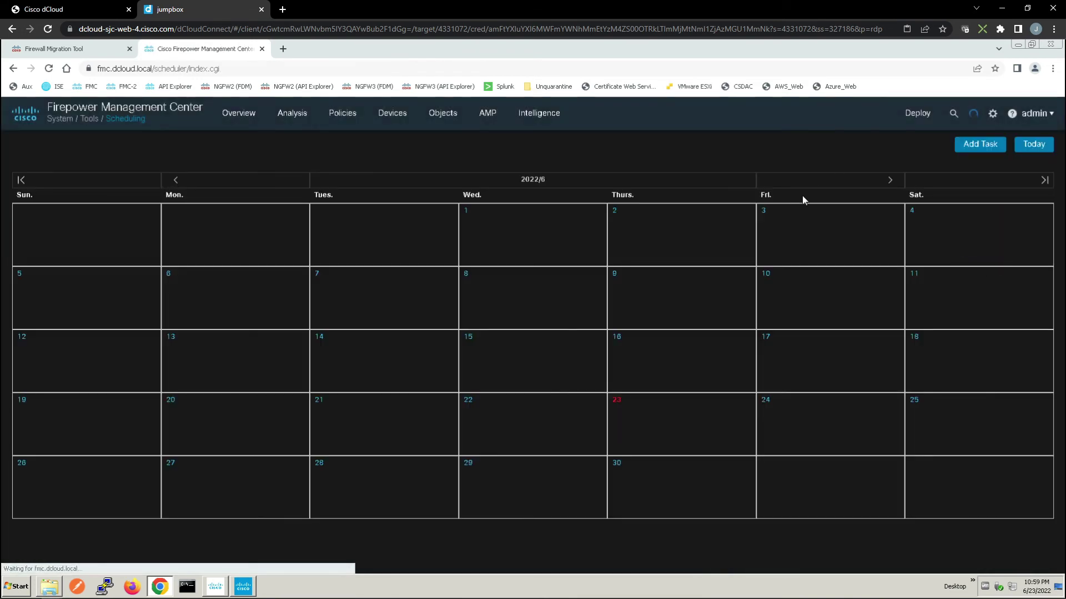
click(978, 146)
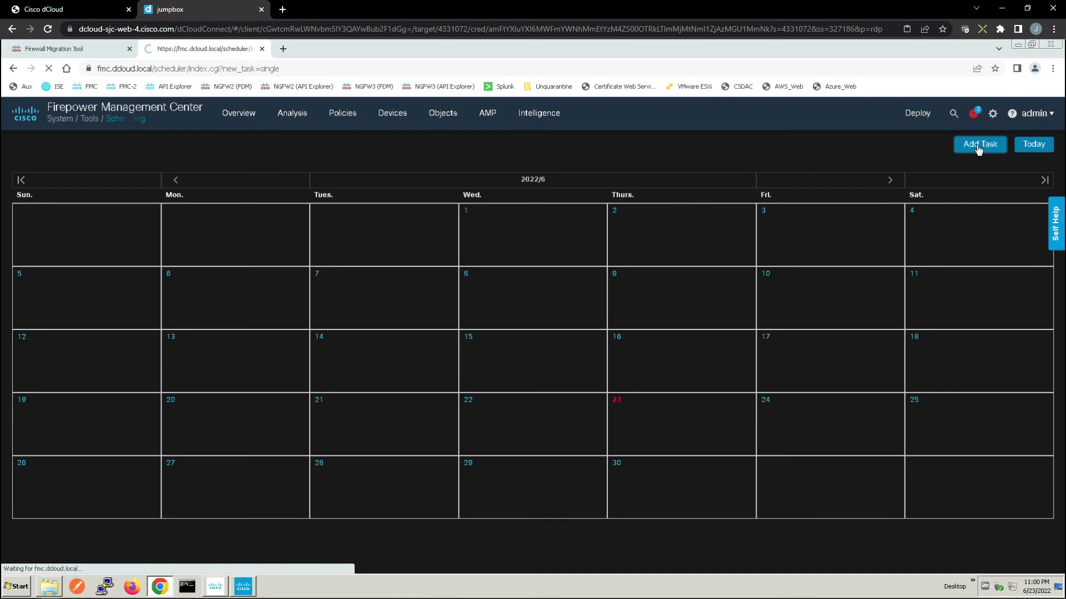
click(557, 174)
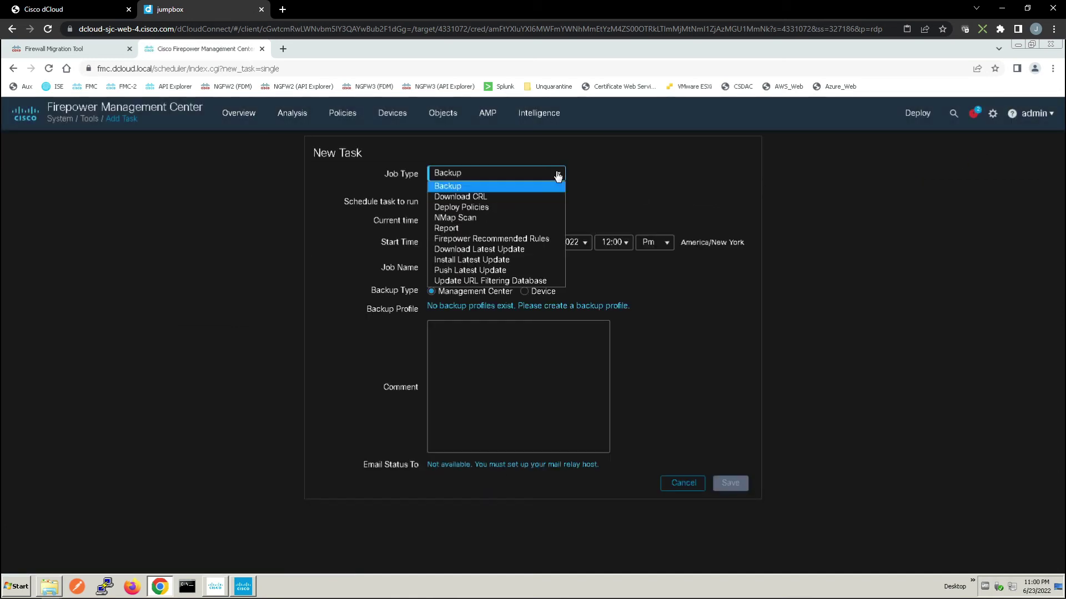
click(531, 238)
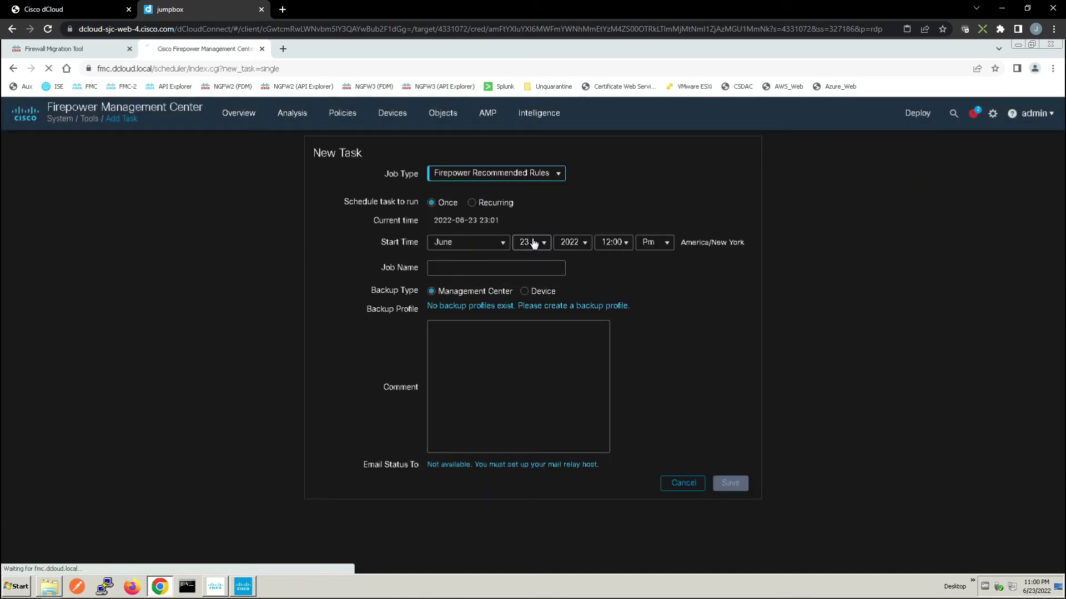
Make it recur every 2 weeks at 5:00 PM, enter the job name, and apply to all policies
click(466, 203)
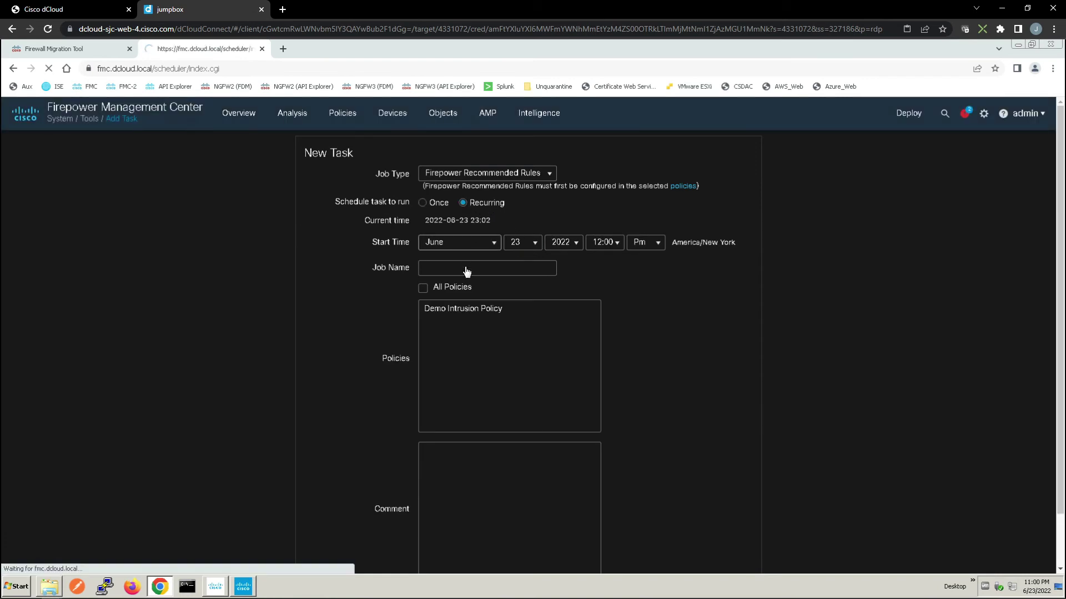
double_click(346, 256)
text(2)
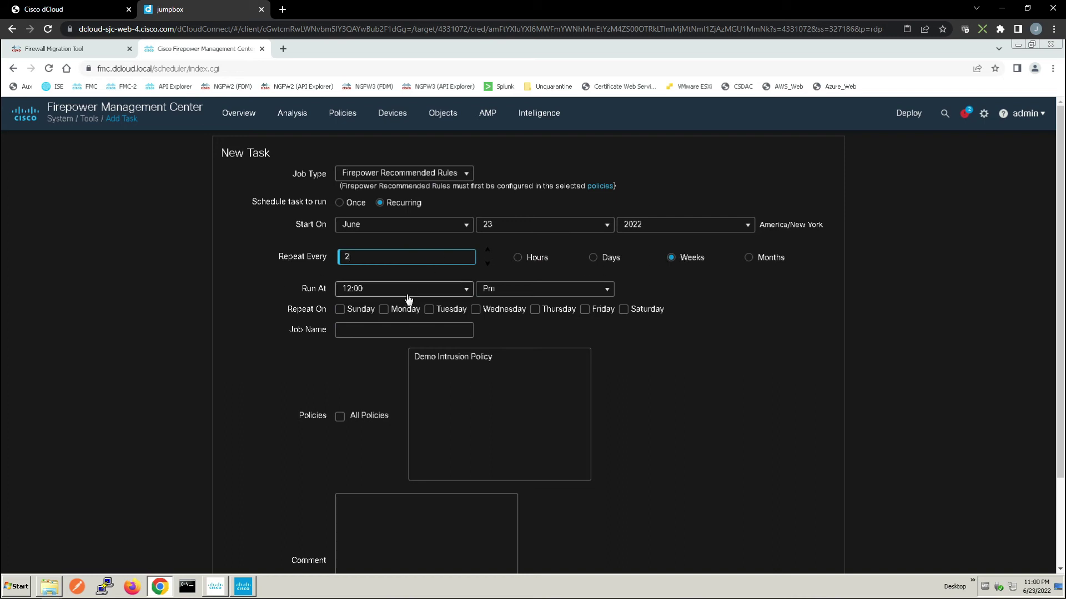
click(389, 289)
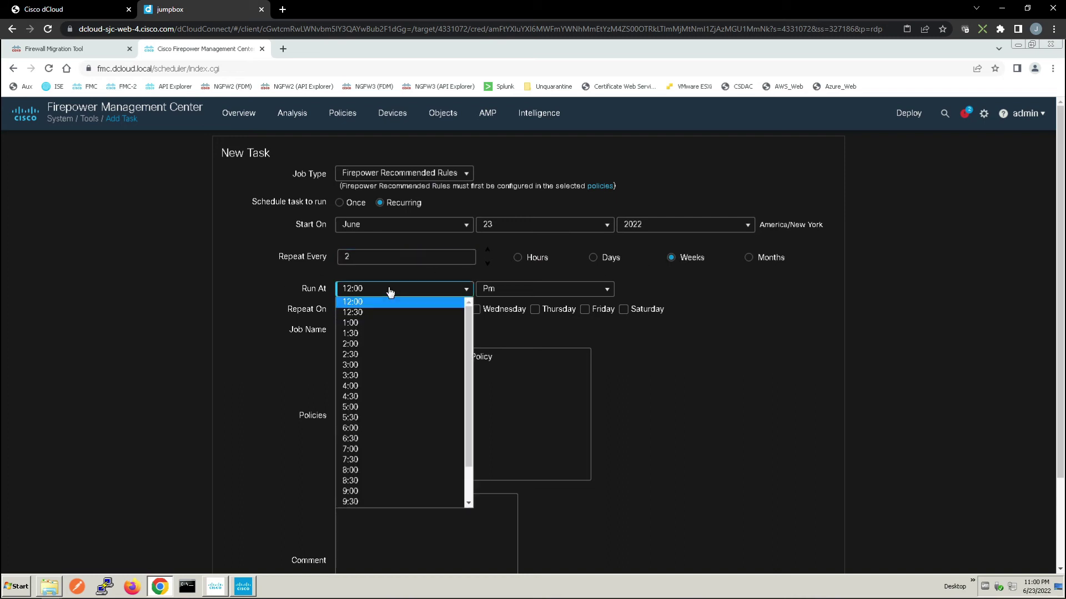
click(356, 408)
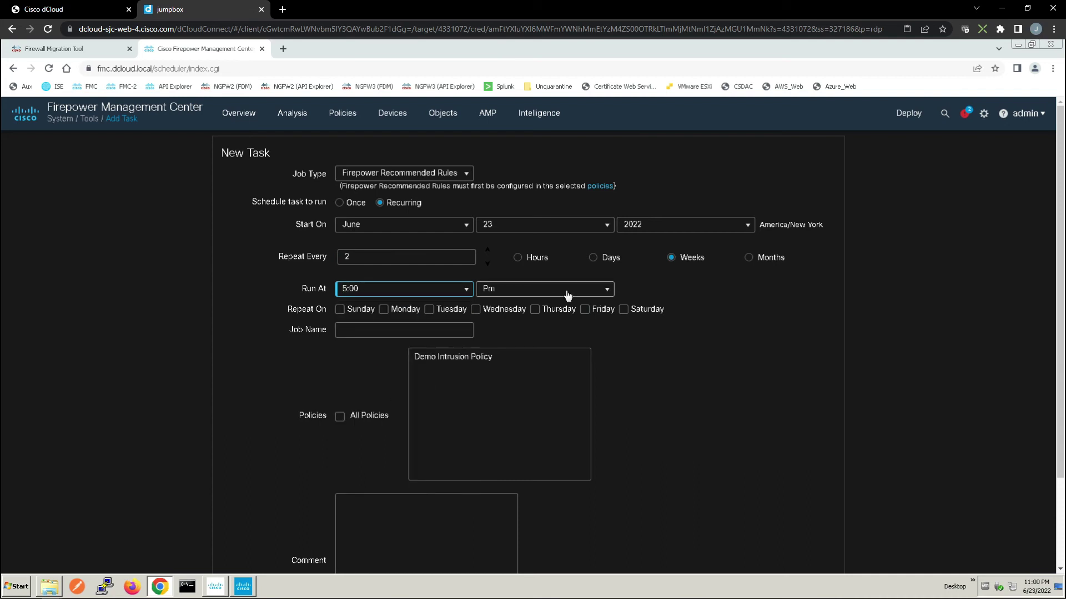
click(356, 331)
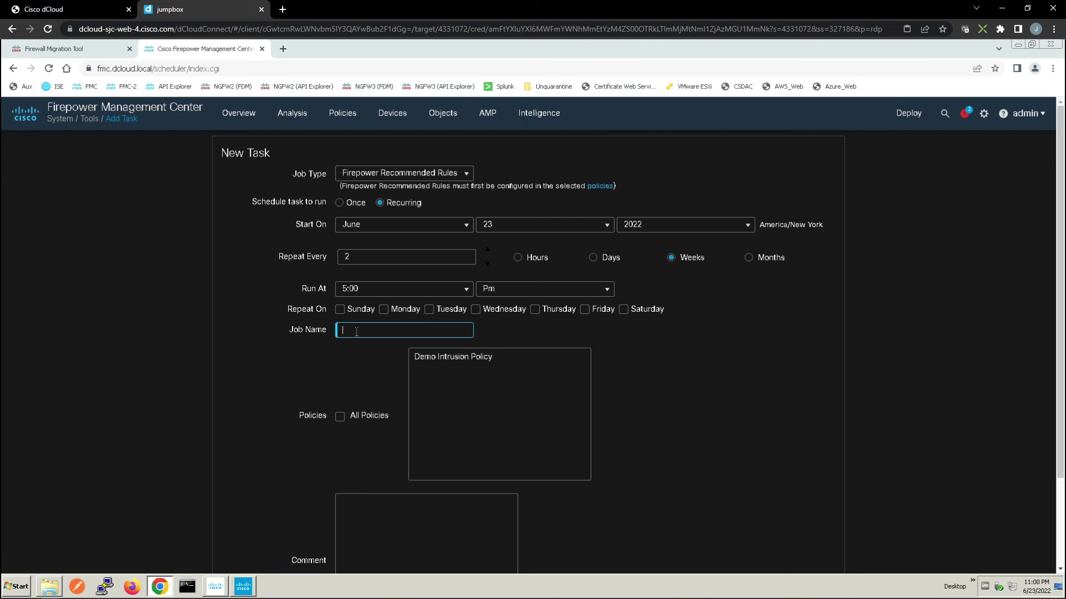
text(Weekly Firepower Recommendation)
text(Update)
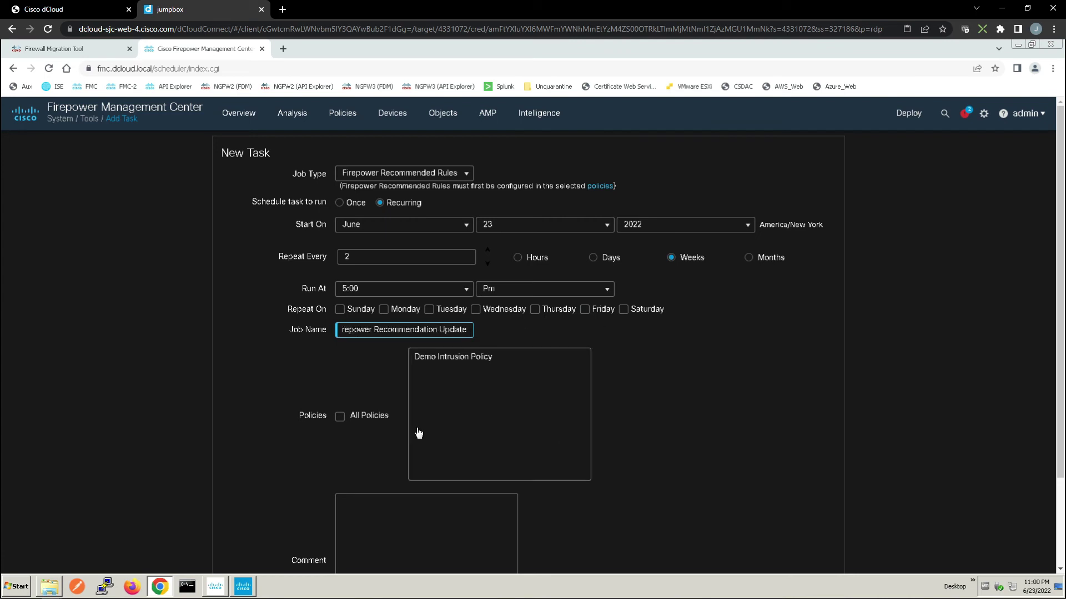
click(340, 417)
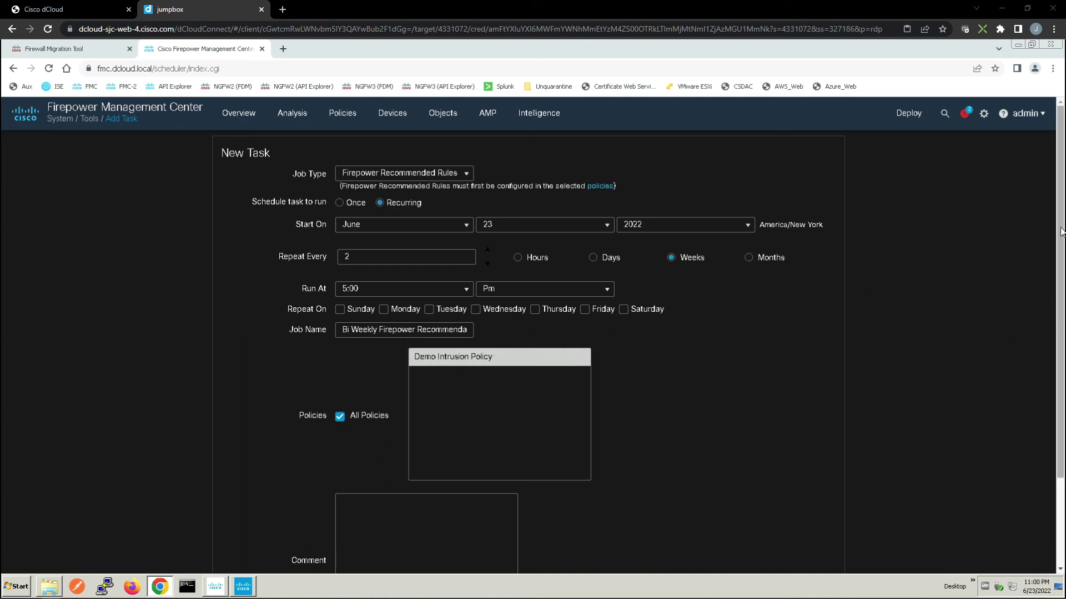
scroll(1058, 244, down, 2)
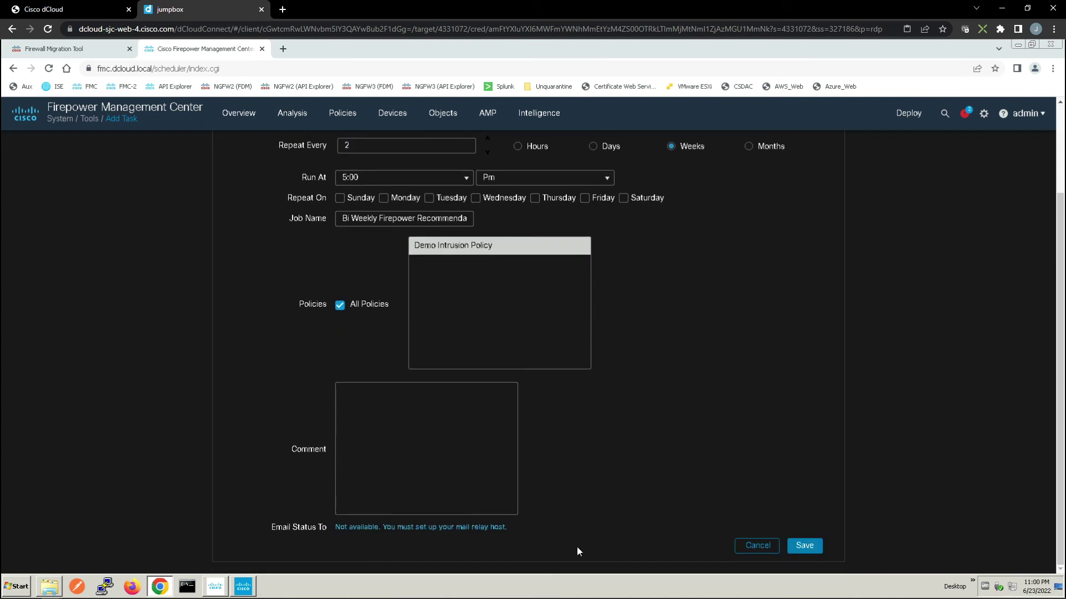
After the save fails for a missing repeat day, set the task to repeat on Saturday
click(804, 546)
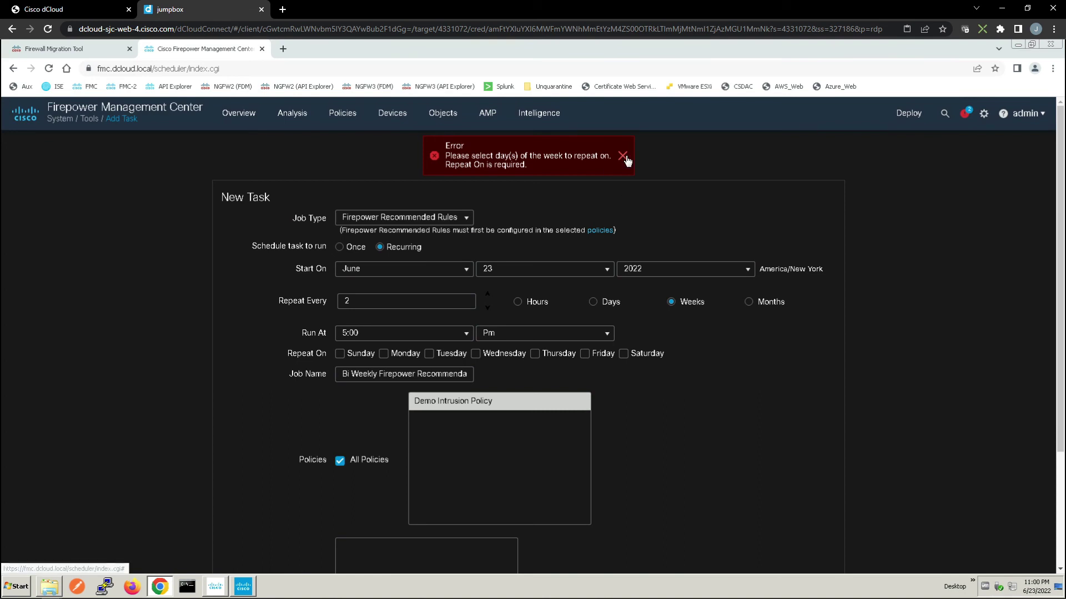
click(624, 157)
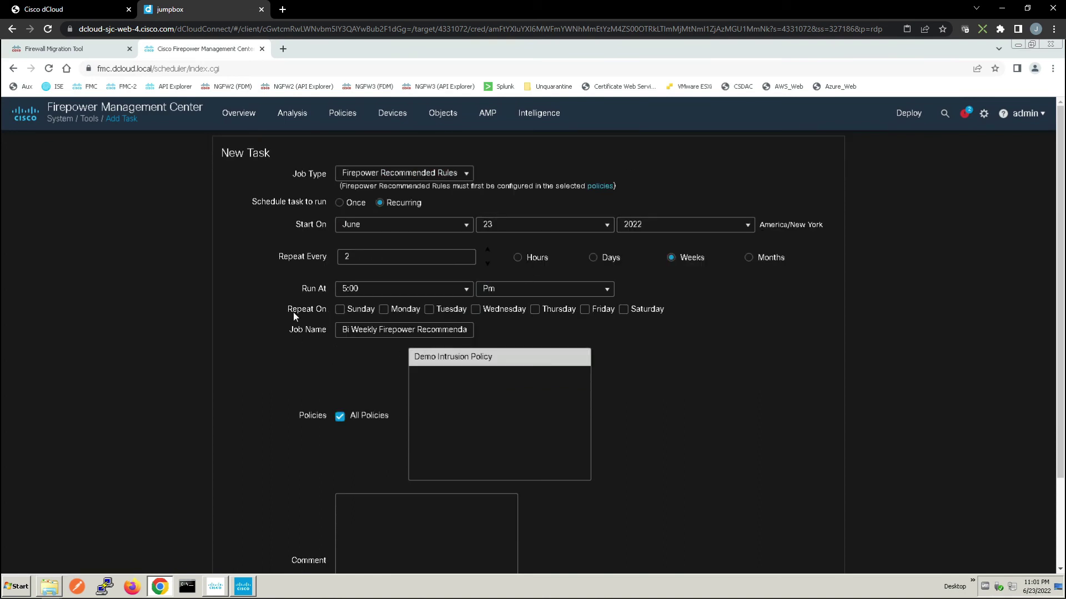
click(623, 309)
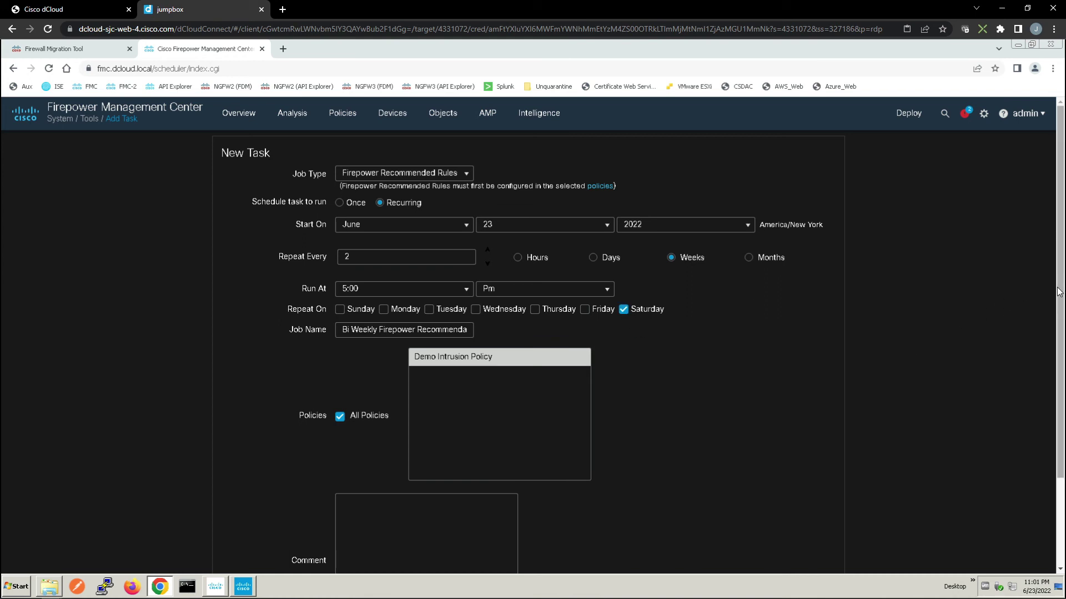
Retry saving the task and dismiss the start-in-the-past error
scroll(1057, 469, down, 2)
scroll(1058, 500, down, 1)
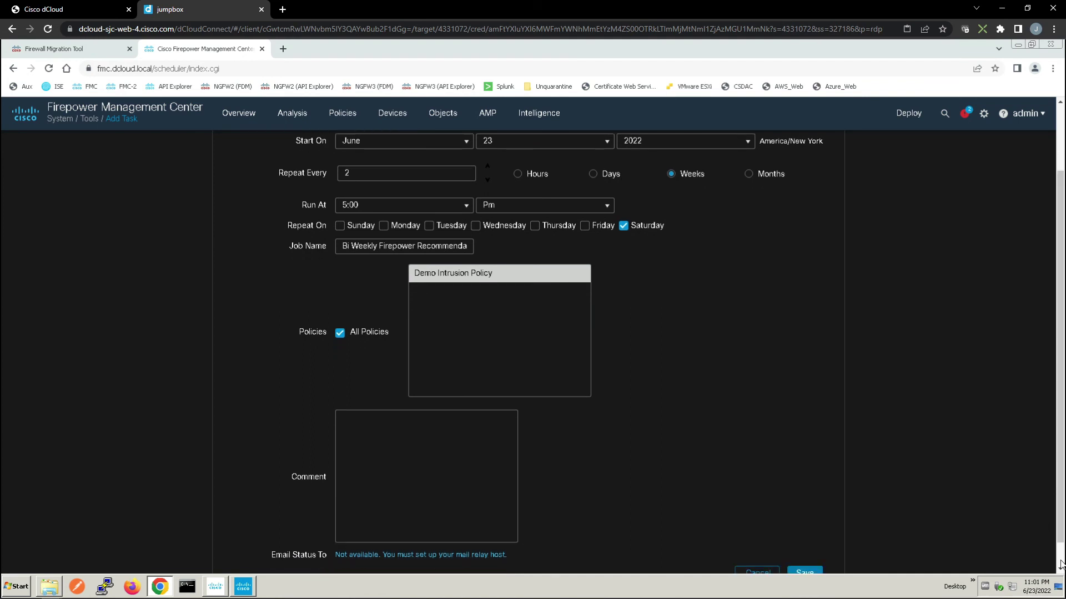
scroll(1057, 563, down, 1)
click(804, 546)
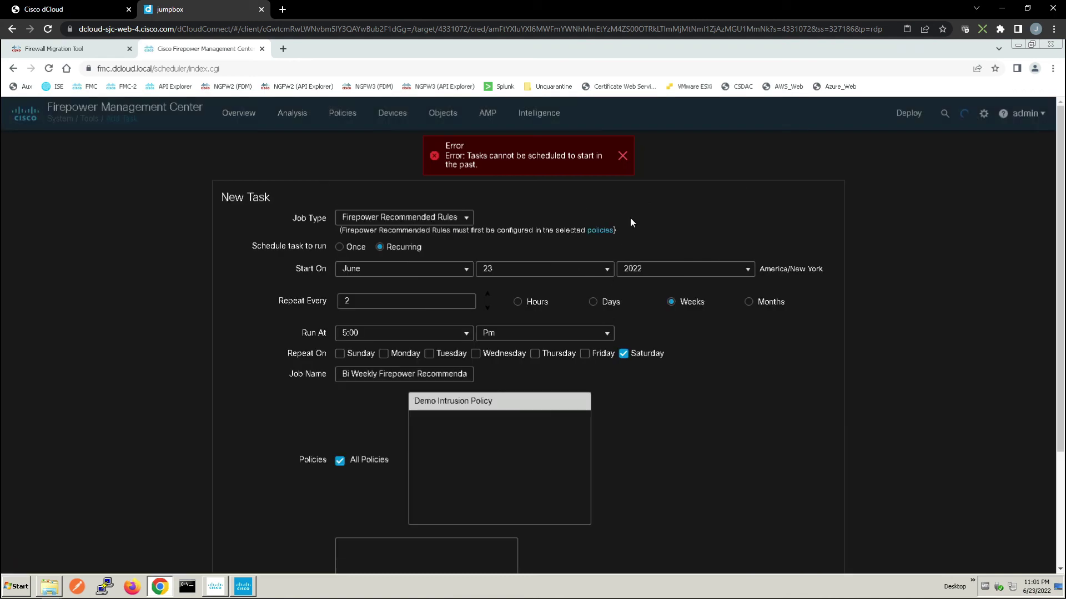
click(622, 156)
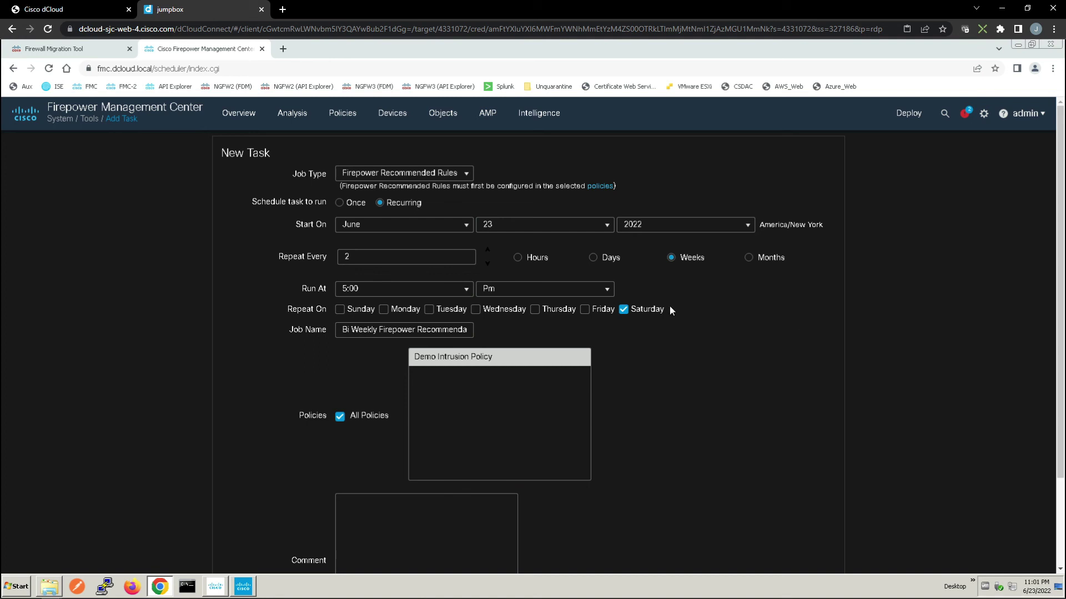
Change the task's Start On day to June 25, 2022 and save the task
click(533, 228)
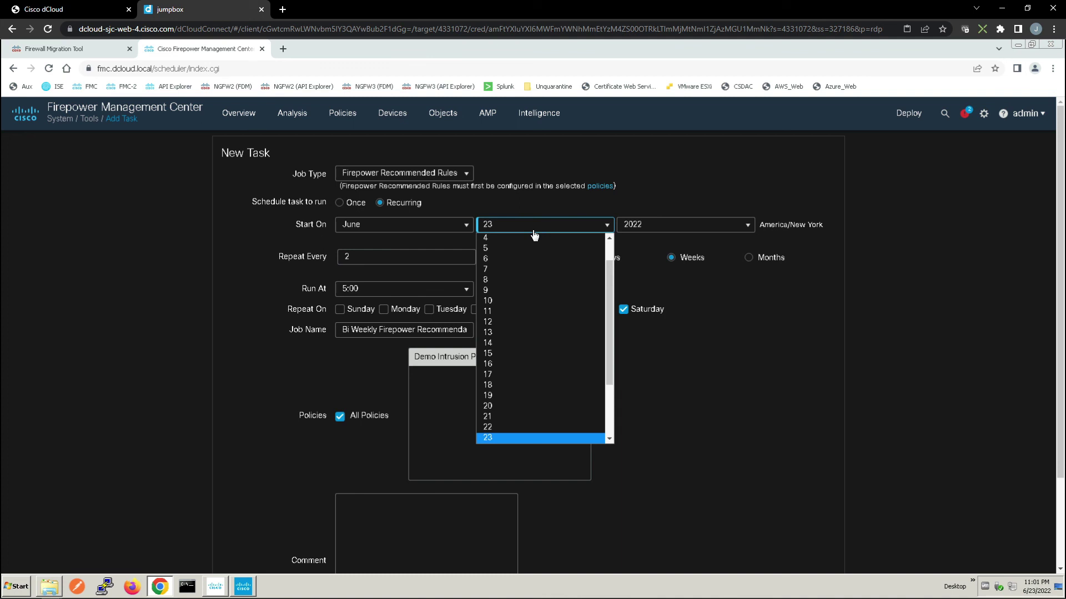
drag(609, 368, 612, 395)
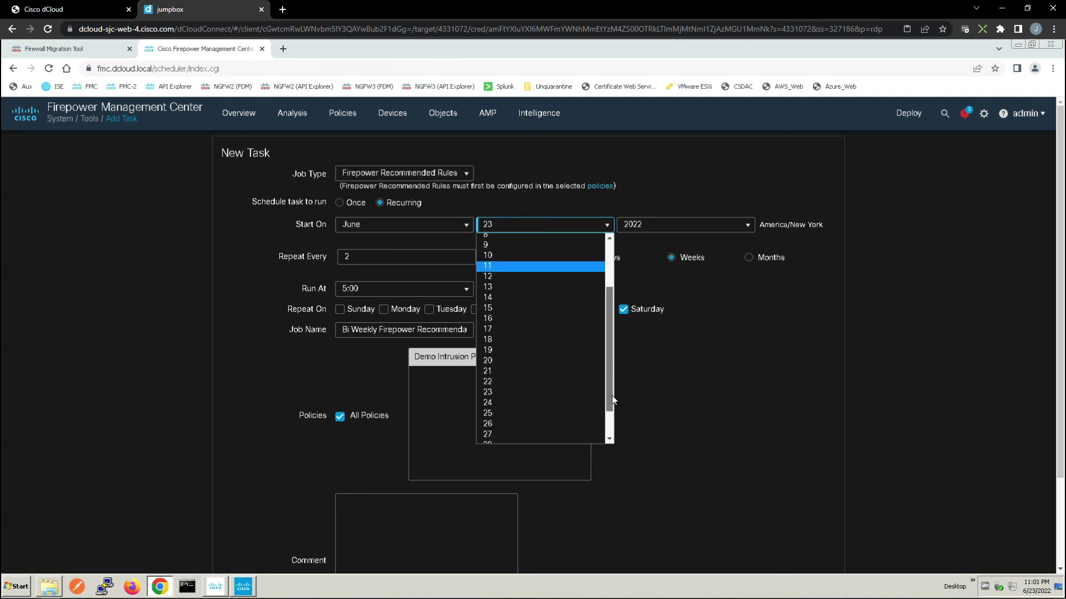
click(495, 415)
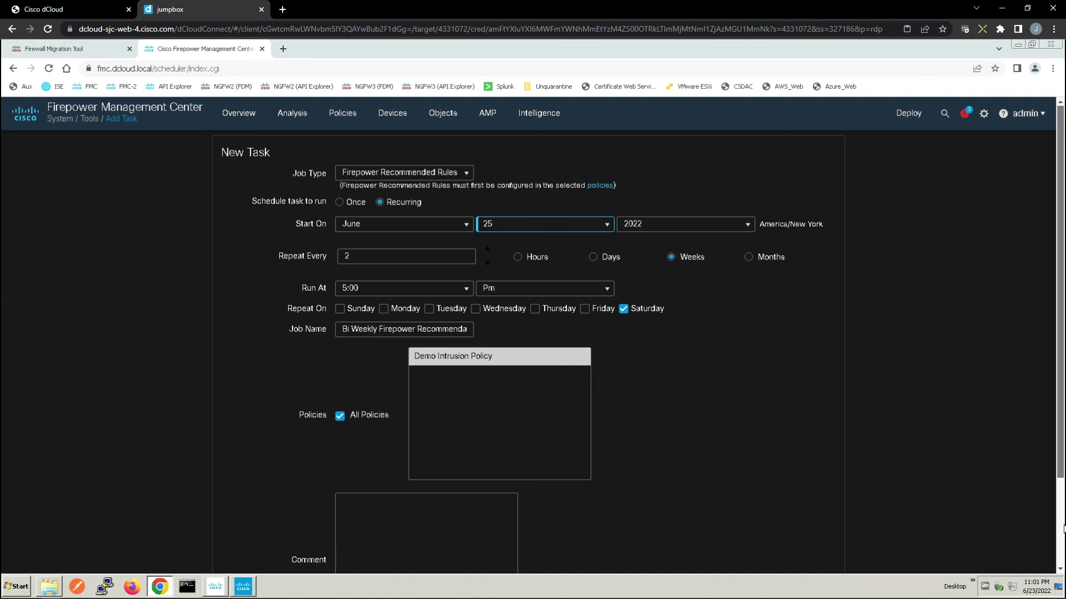
click(1062, 558)
click(809, 550)
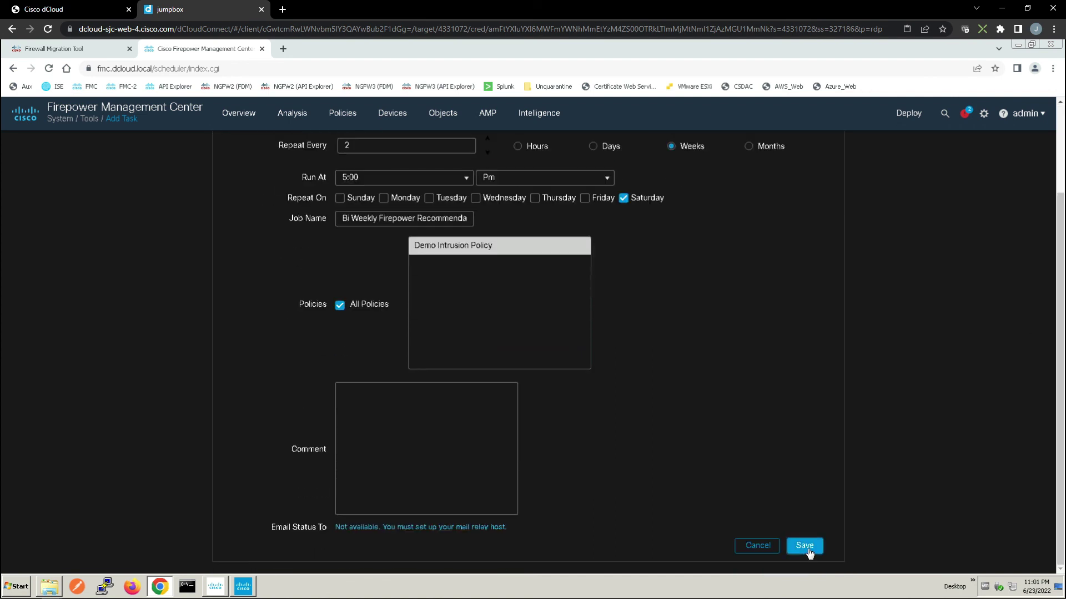